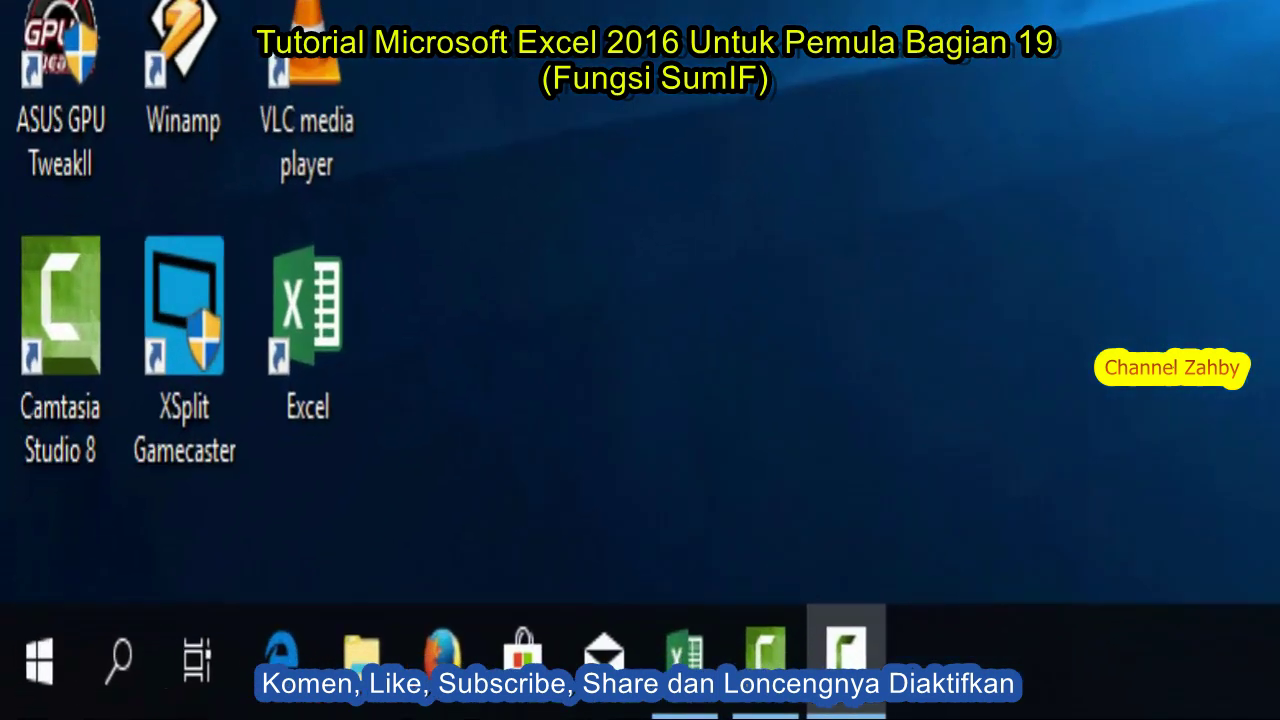
- Bring the computer sales workbook forward and delete the Flash Disk formula from C15
{"action": "left_click", "coordinate": [816, 600]}
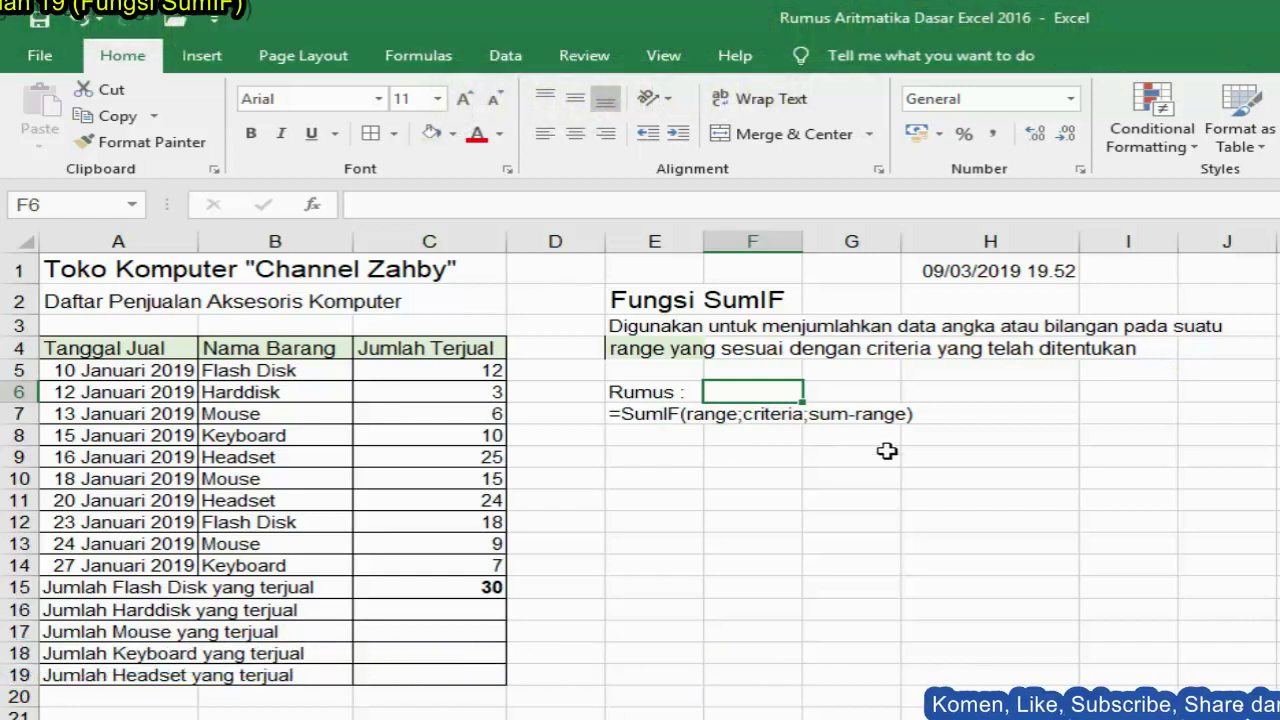
{"action": "left_click", "coordinate": [460, 594]}
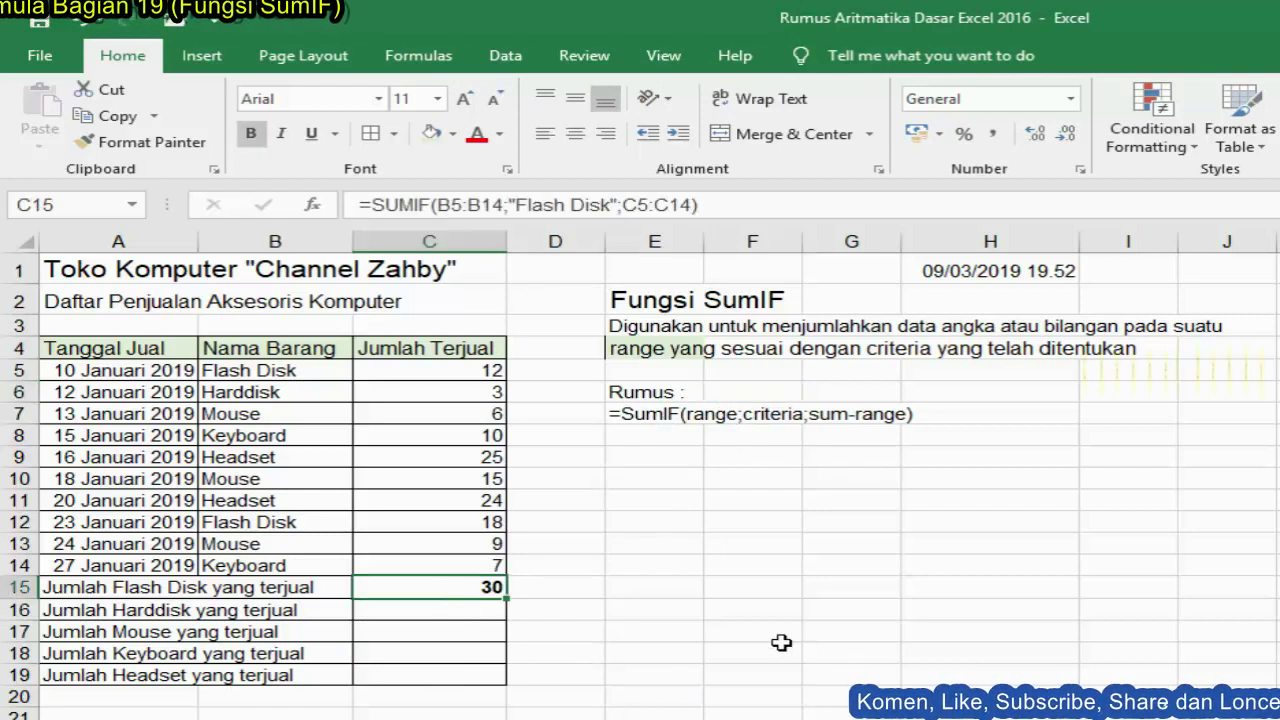
{"action": "key", "text": "Delete"}
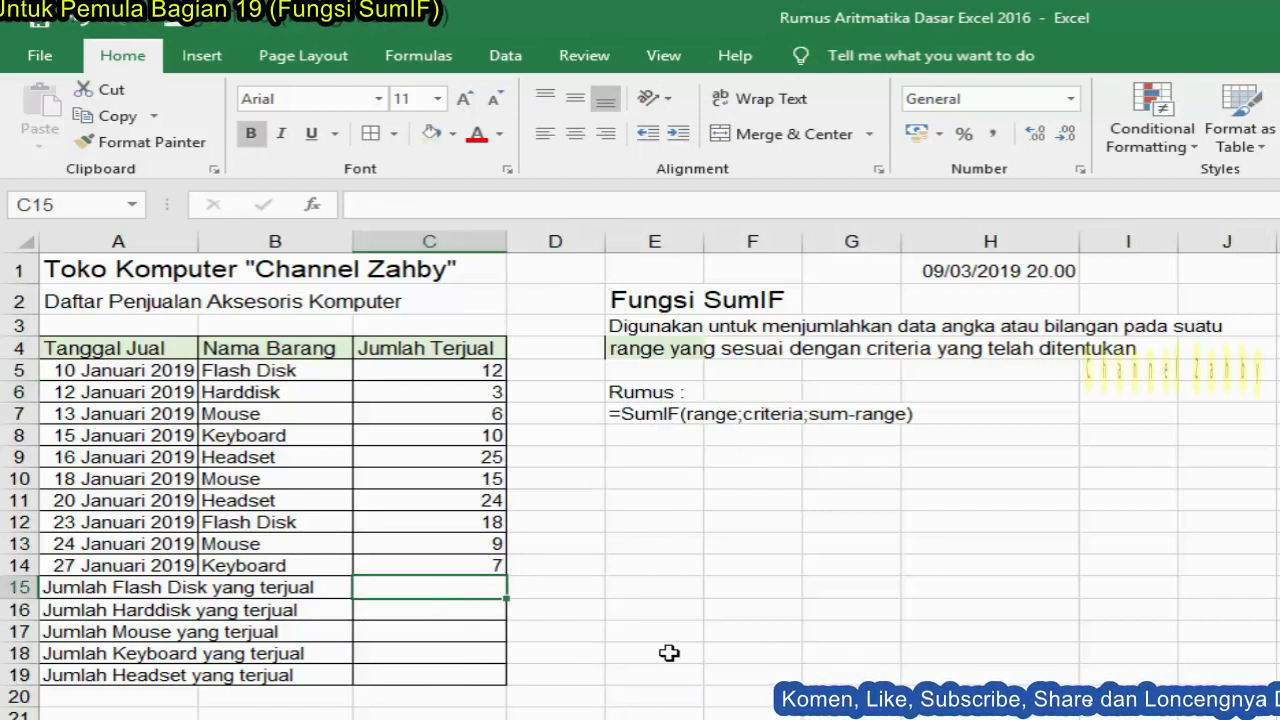
{"action": "left_click", "coordinate": [235, 590]}
- Enter =Sumif(B5:B14;"Flash Disk";C5:C14) in C15, giving a Flash Disk total of 30
{"action": "left_click", "coordinate": [400, 592]}
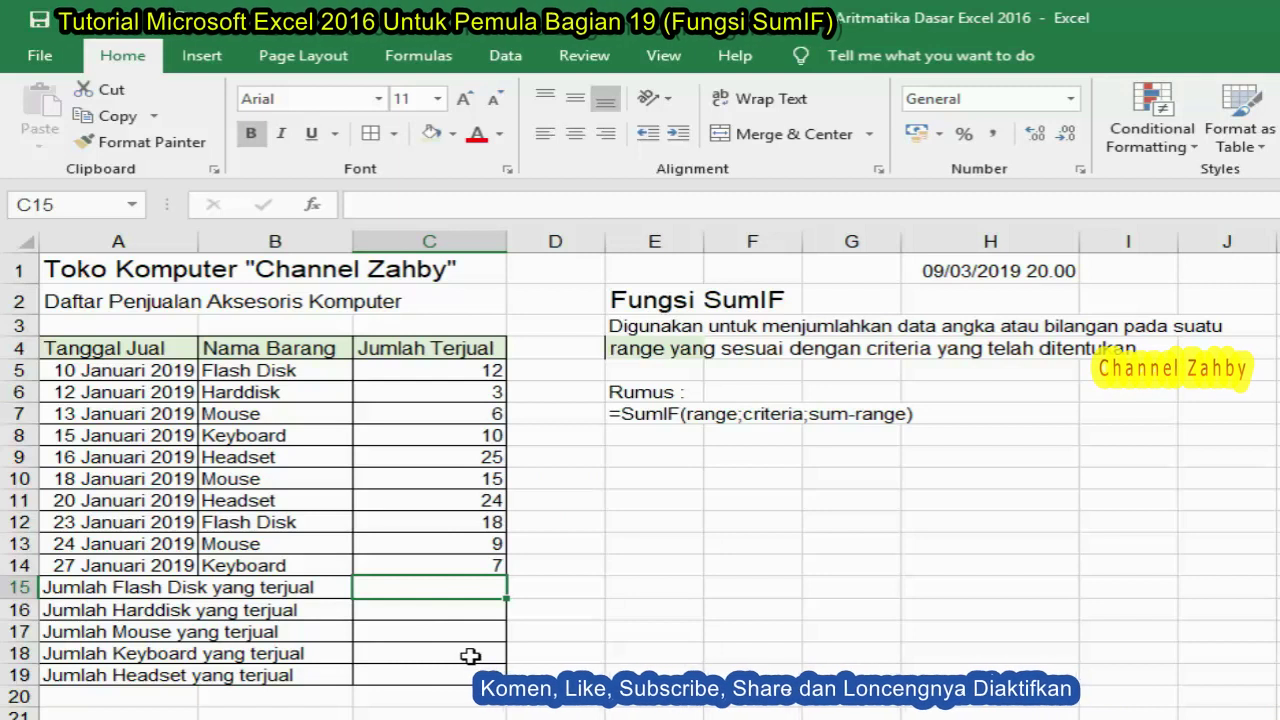
{"action": "type", "text": "="}
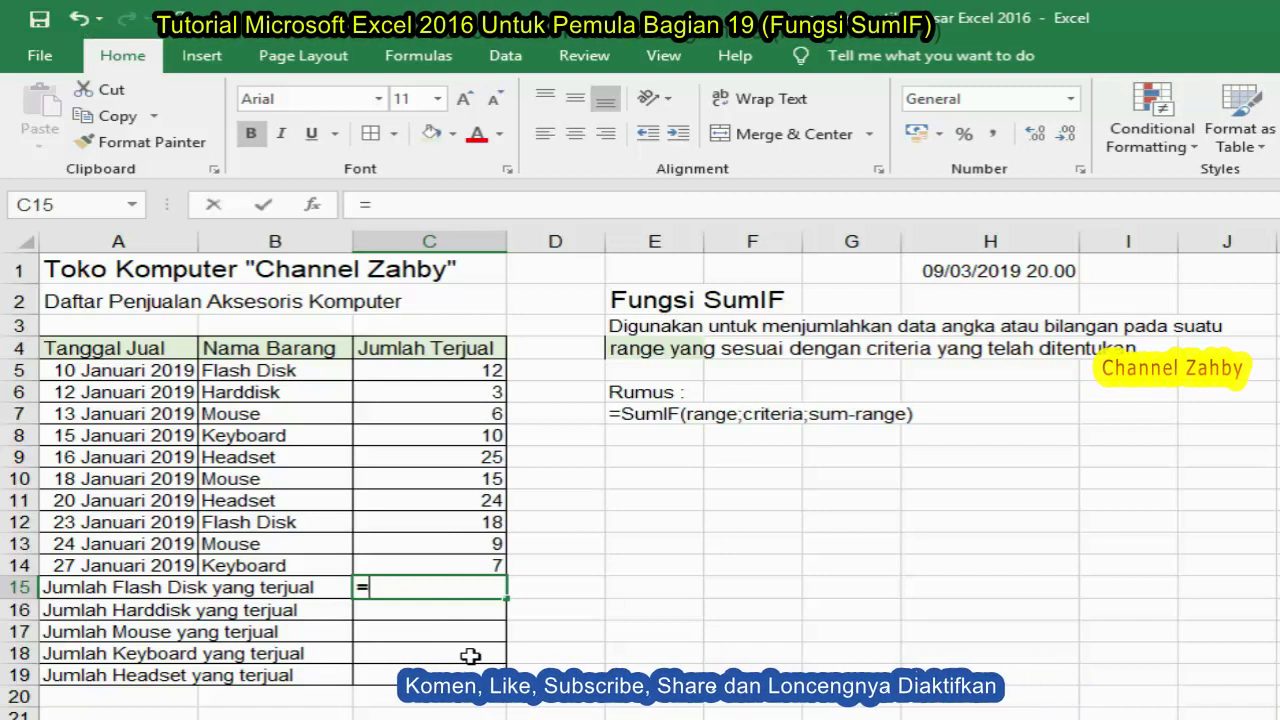
{"action": "type", "text": "Su"}
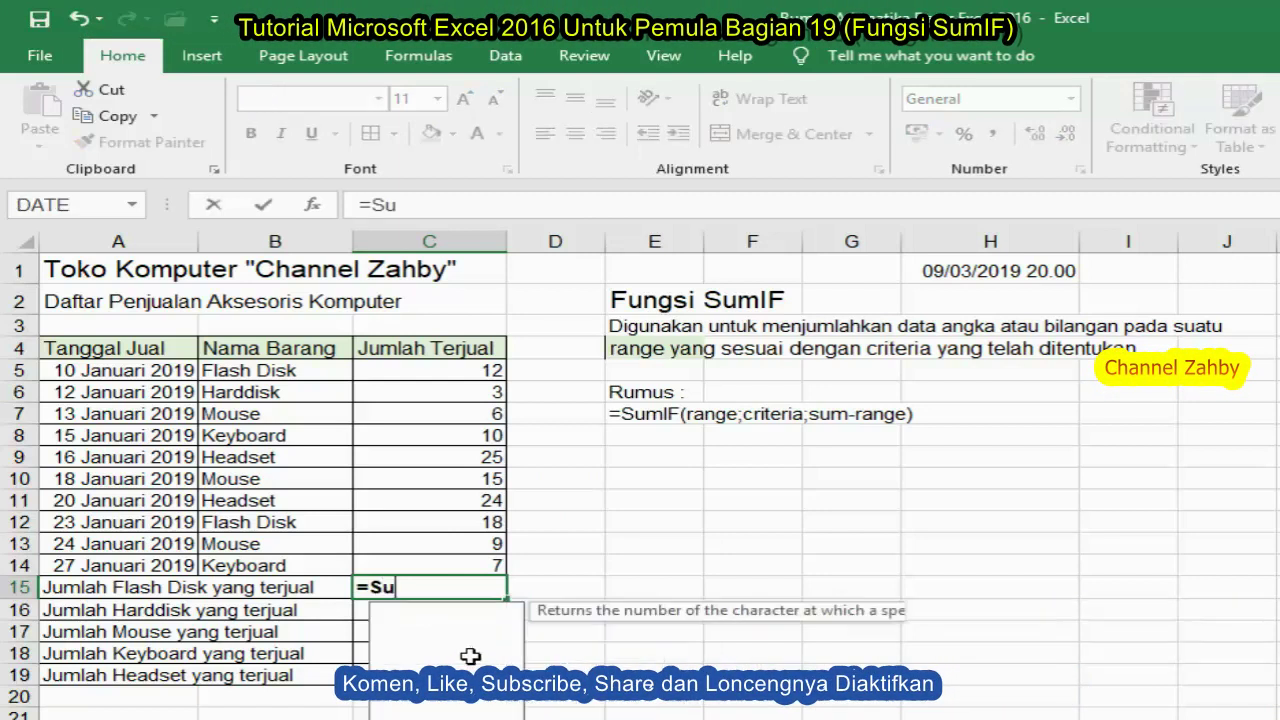
{"action": "type", "text": "mif"}
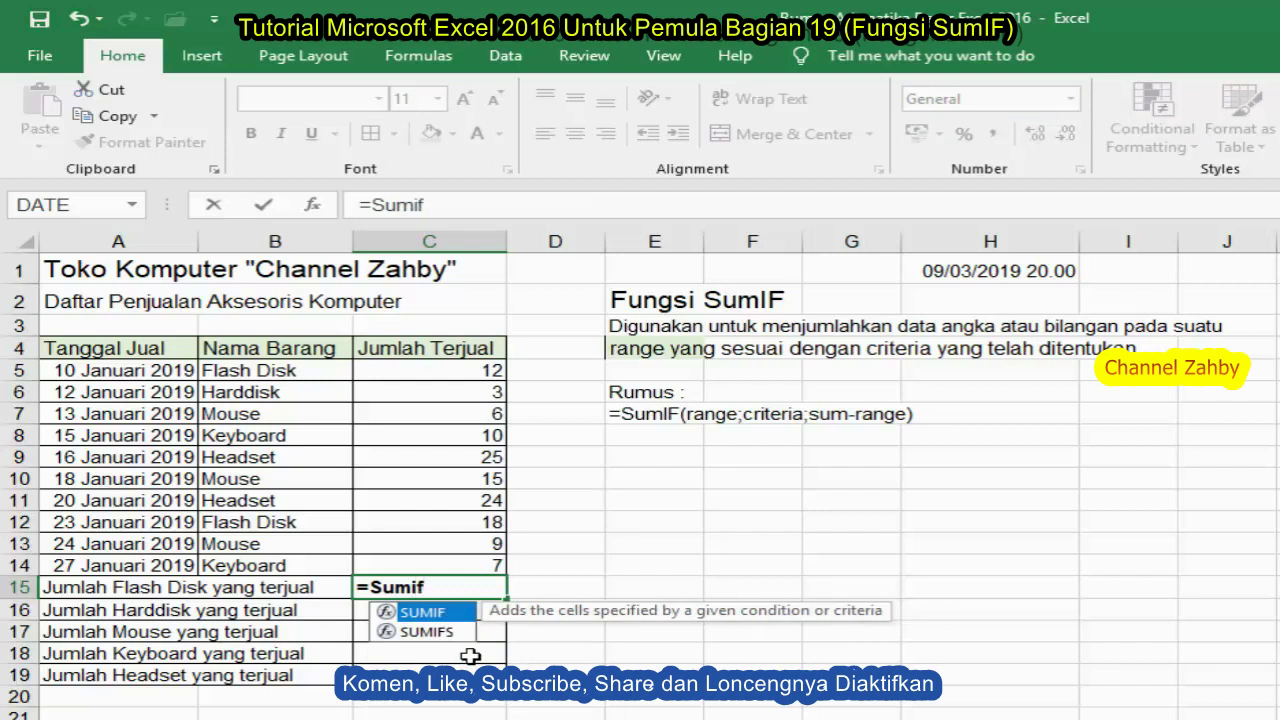
{"action": "type", "text": "("}
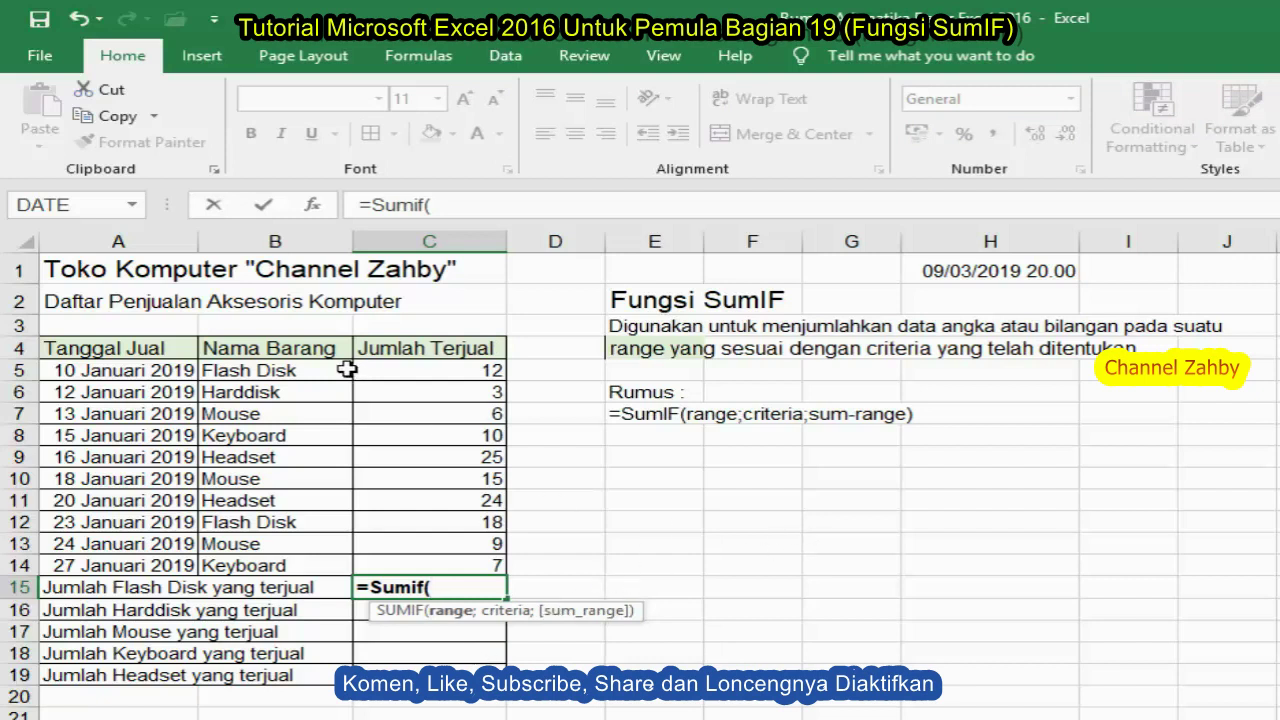
{"action": "left_click_drag", "start_coordinate": [287, 373], "coordinate": [276, 565]}
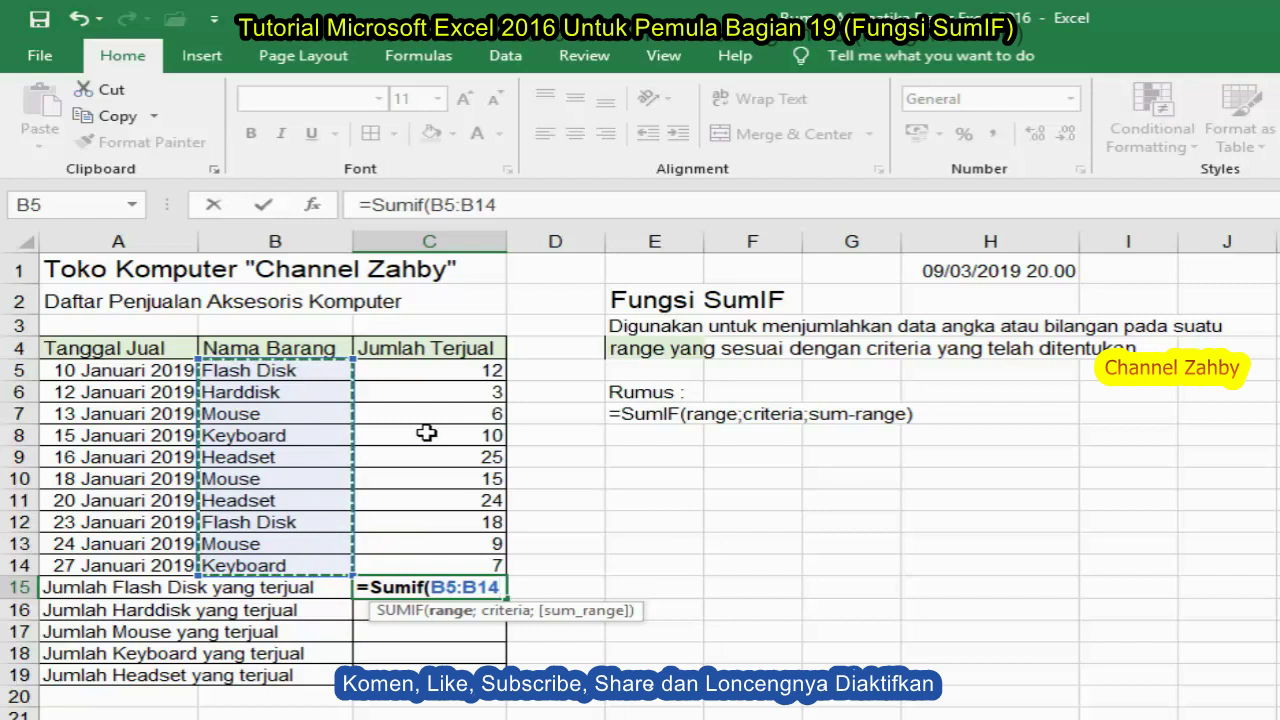
{"action": "type", "text": ";"}
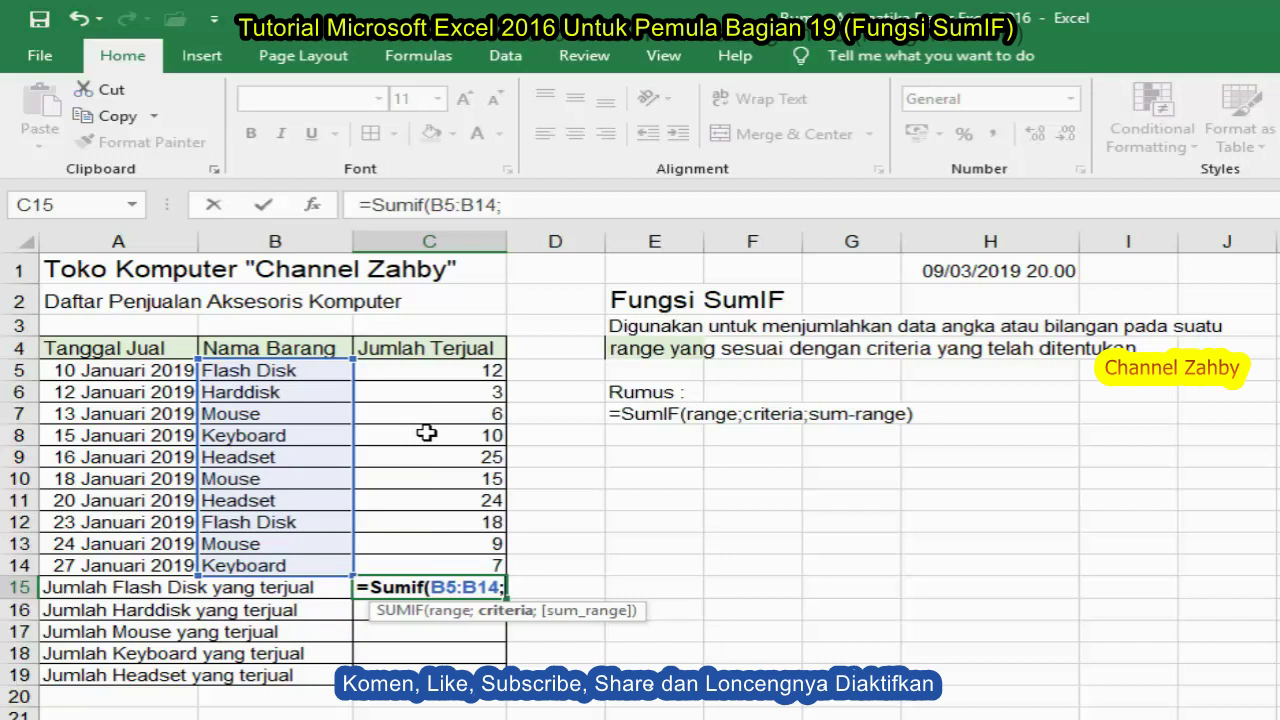
{"action": "type", "text": "\"F"}
{"action": "type", "text": "lash "}
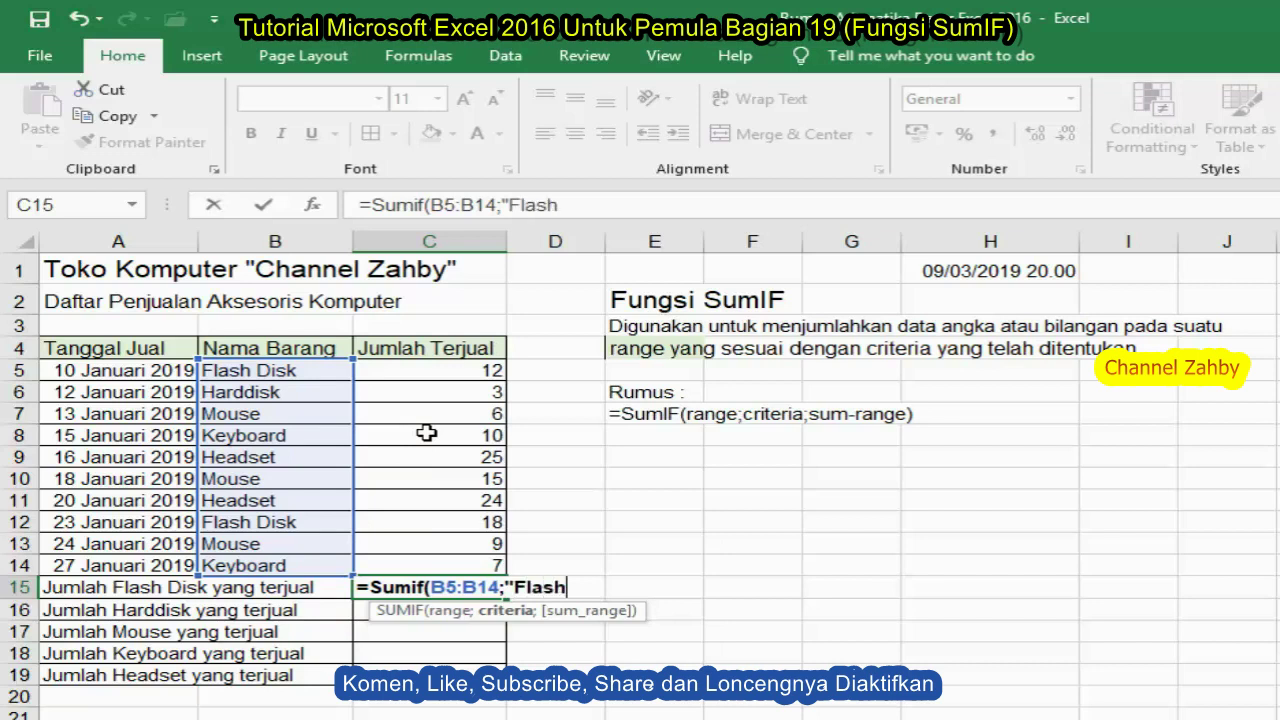
{"action": "type", "text": "Dis"}
{"action": "type", "text": "k"}
{"action": "type", "text": "\""}
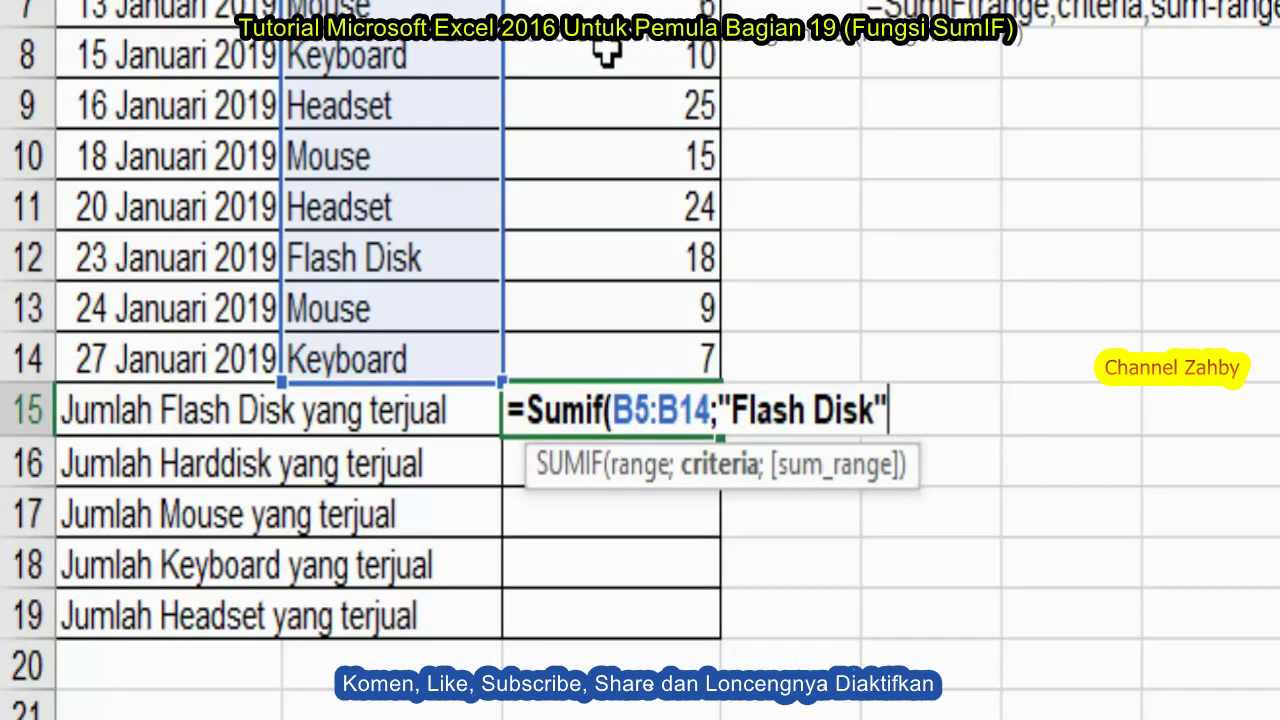
{"action": "type", "text": ";"}
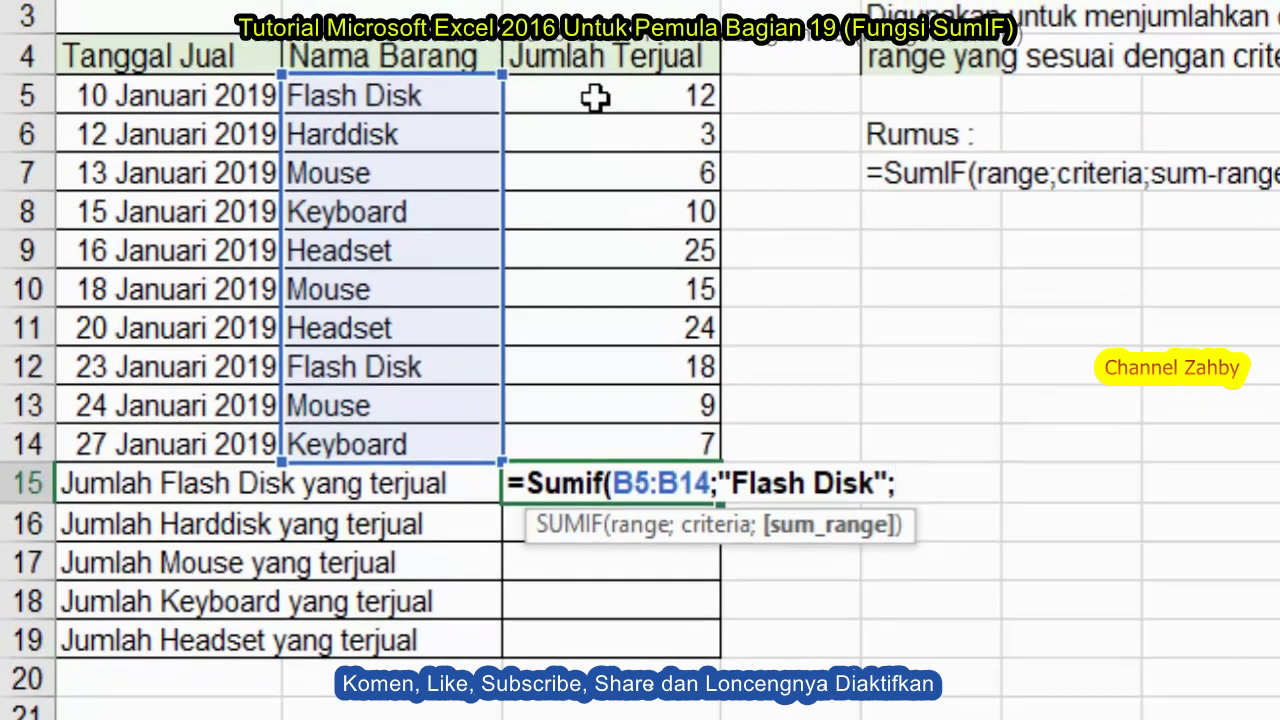
{"action": "left_click_drag", "start_coordinate": [595, 97], "coordinate": [600, 441]}
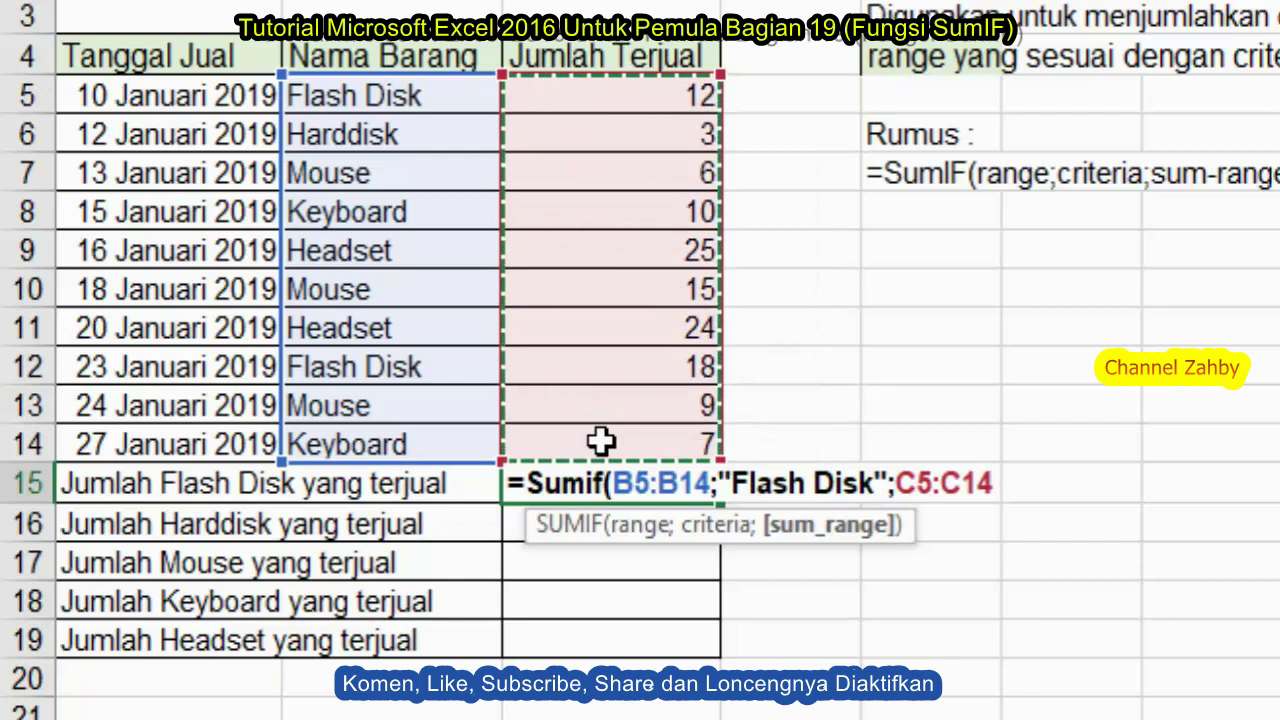
{"action": "type", "text": ")"}
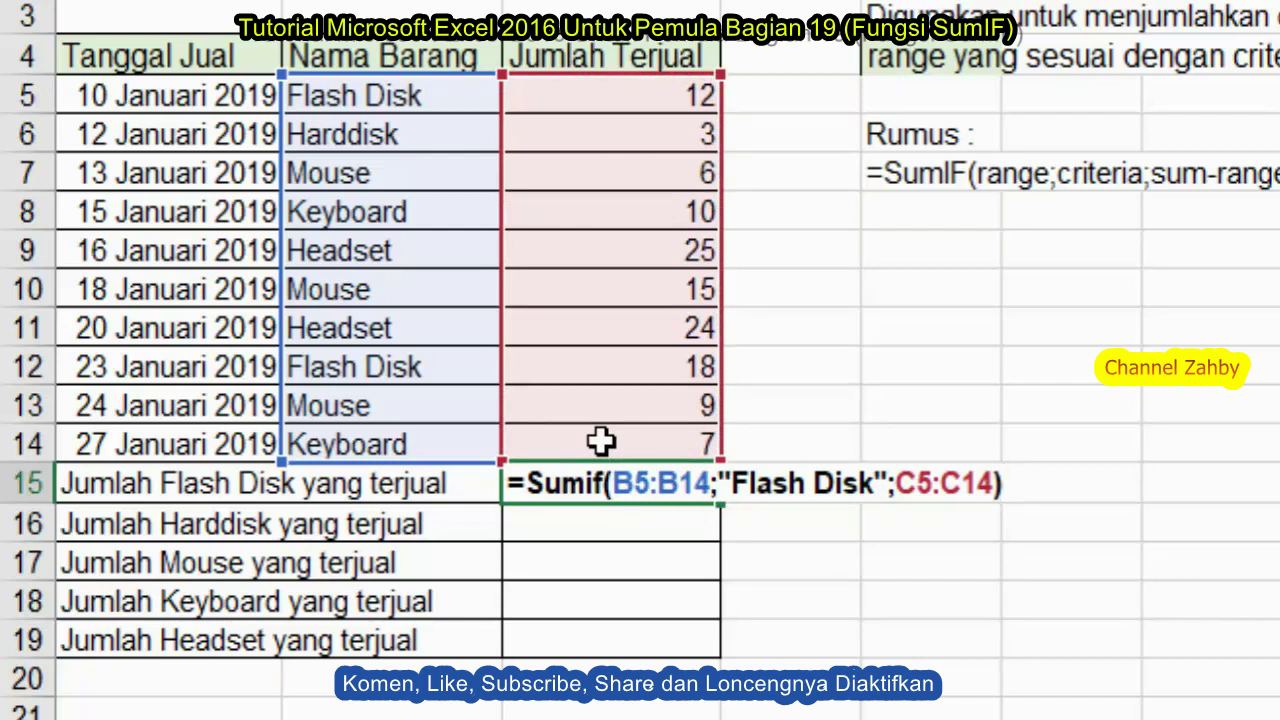
{"action": "key", "text": "Return"}
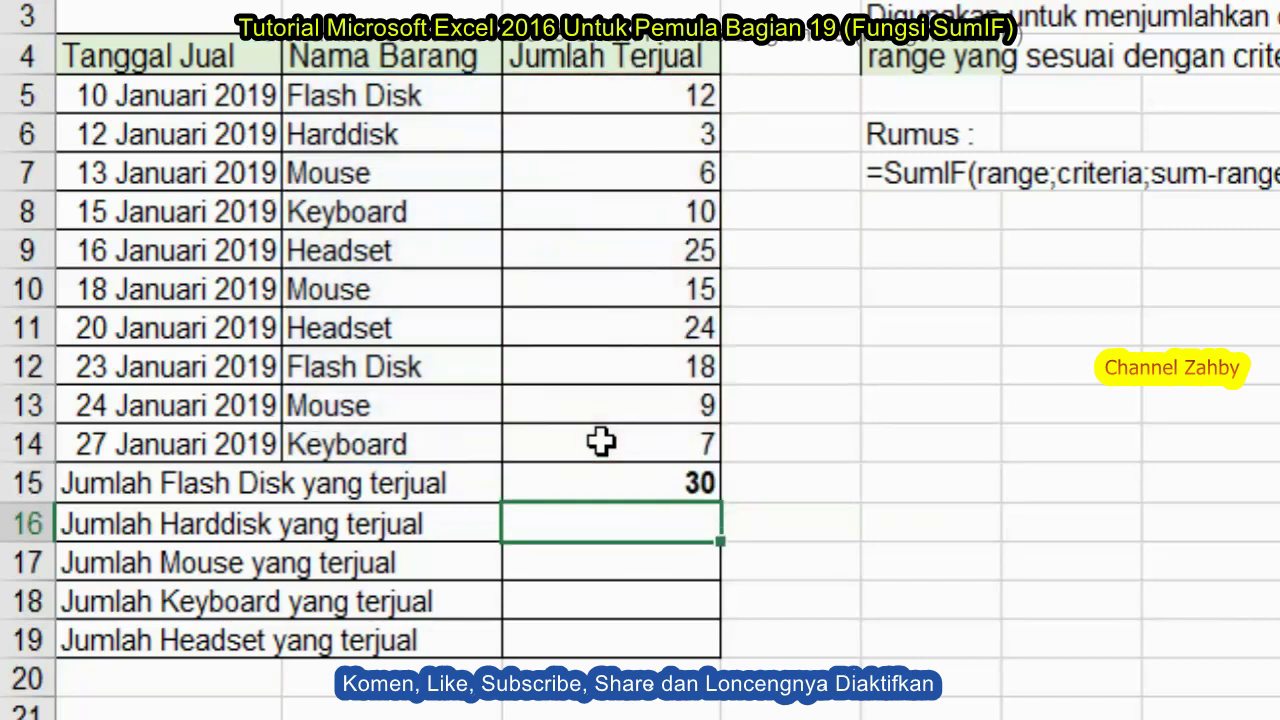
{"action": "left_click", "coordinate": [624, 496]}
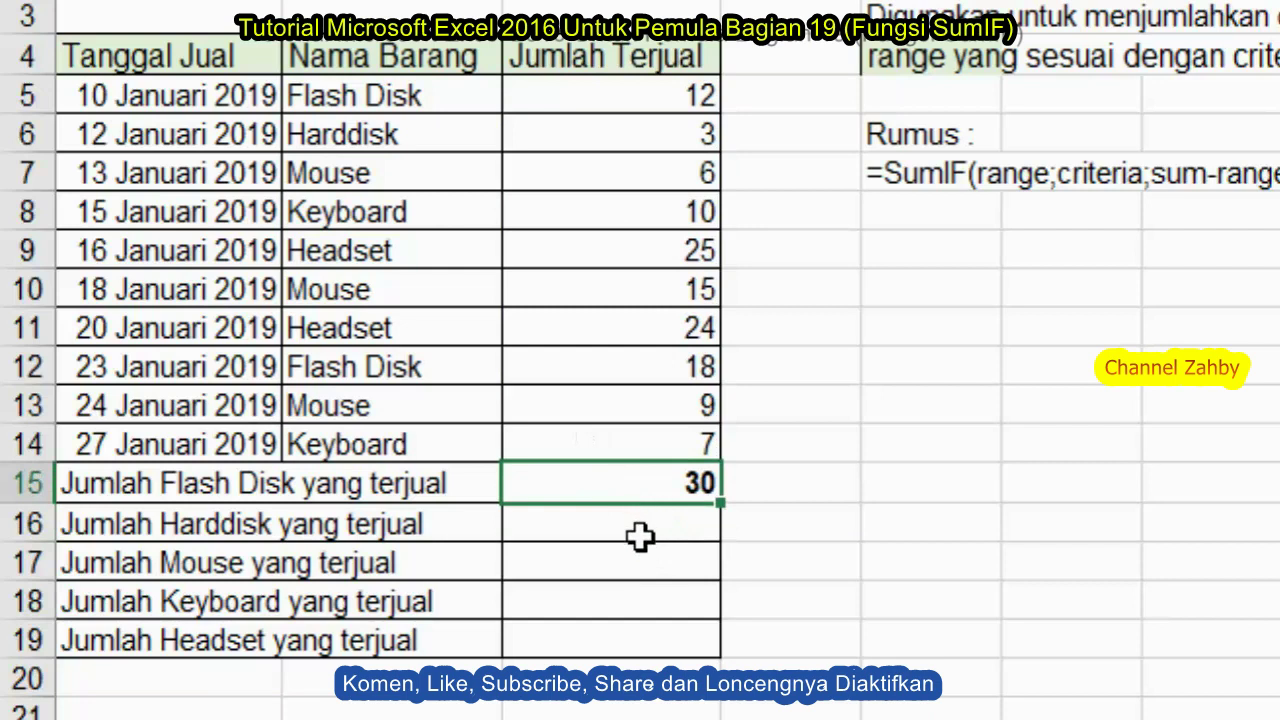
{"action": "left_click", "coordinate": [558, 104]}
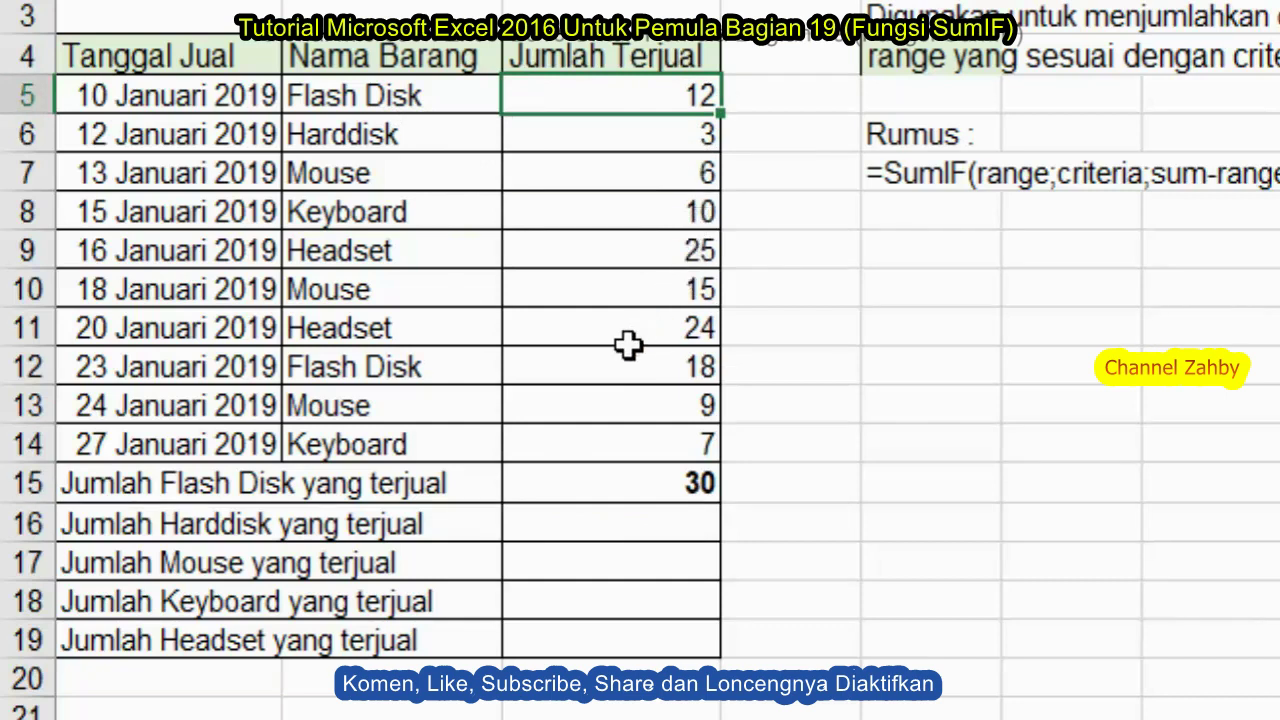
{"action": "key", "text": "Down"}
{"action": "key", "text": "Down"}
{"action": "key", "text": "Down"}
{"action": "key", "text": "Down"}
{"action": "key", "text": "Down"}
{"action": "key", "text": "Down"}
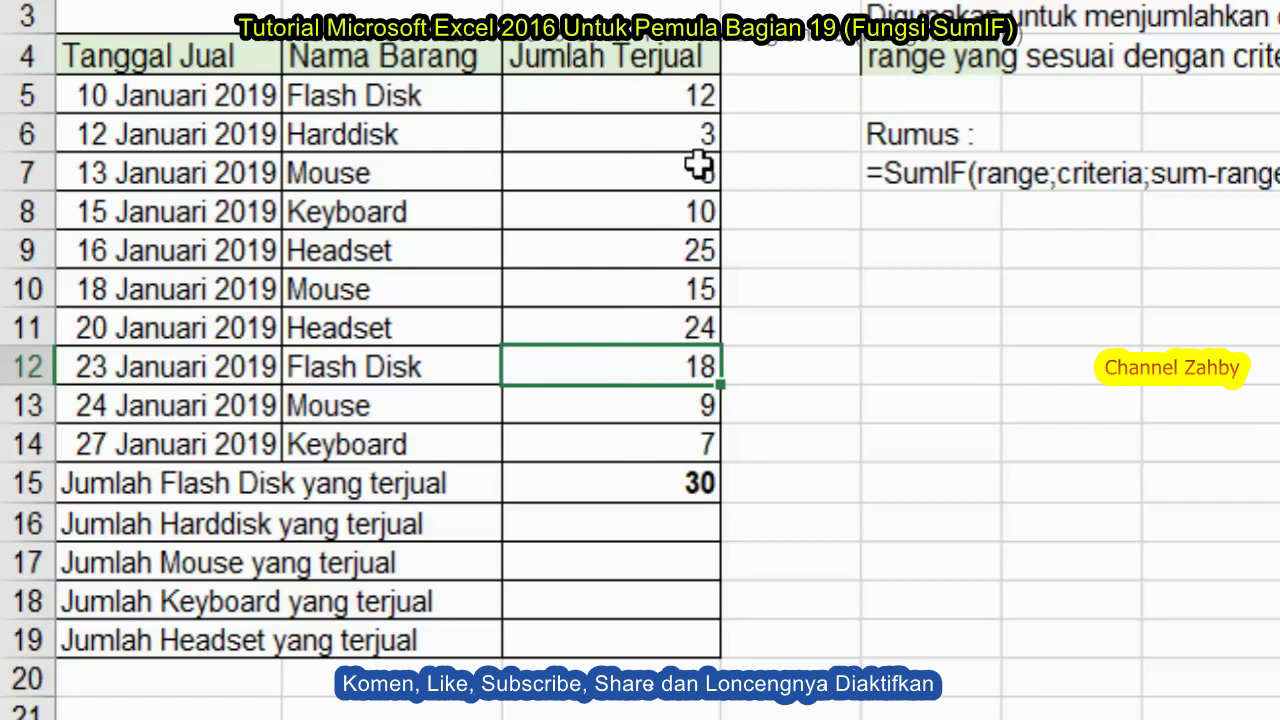
{"action": "key", "text": "Down"}
{"action": "key", "text": "Down"}
{"action": "key", "text": "Down"}
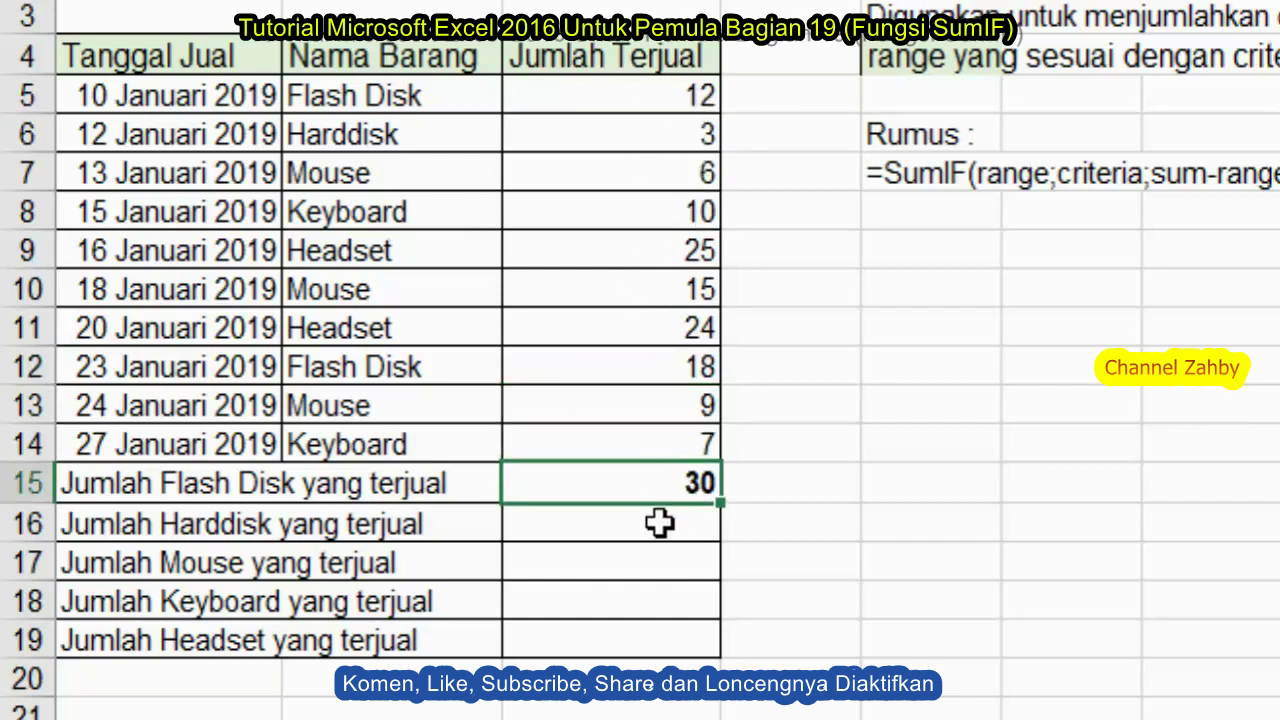
{"action": "left_click_drag", "start_coordinate": [659, 529], "coordinate": [650, 635]}
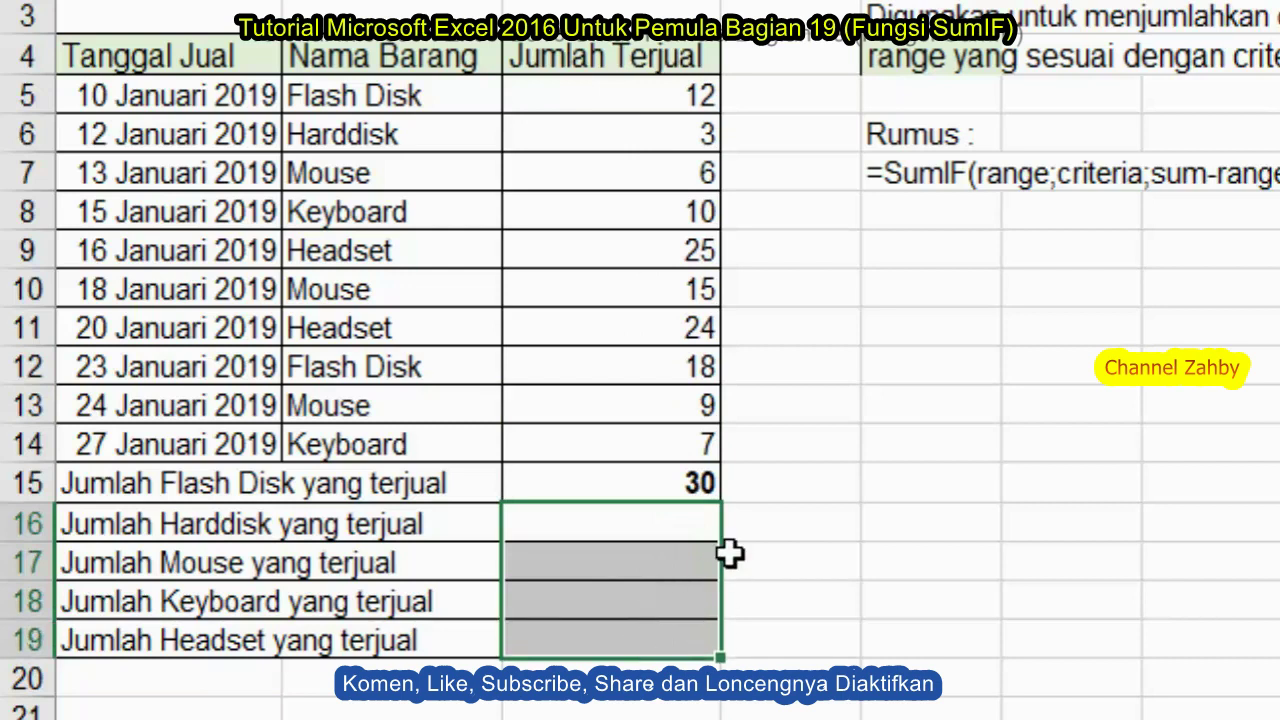
{"action": "left_click", "coordinate": [653, 527]}
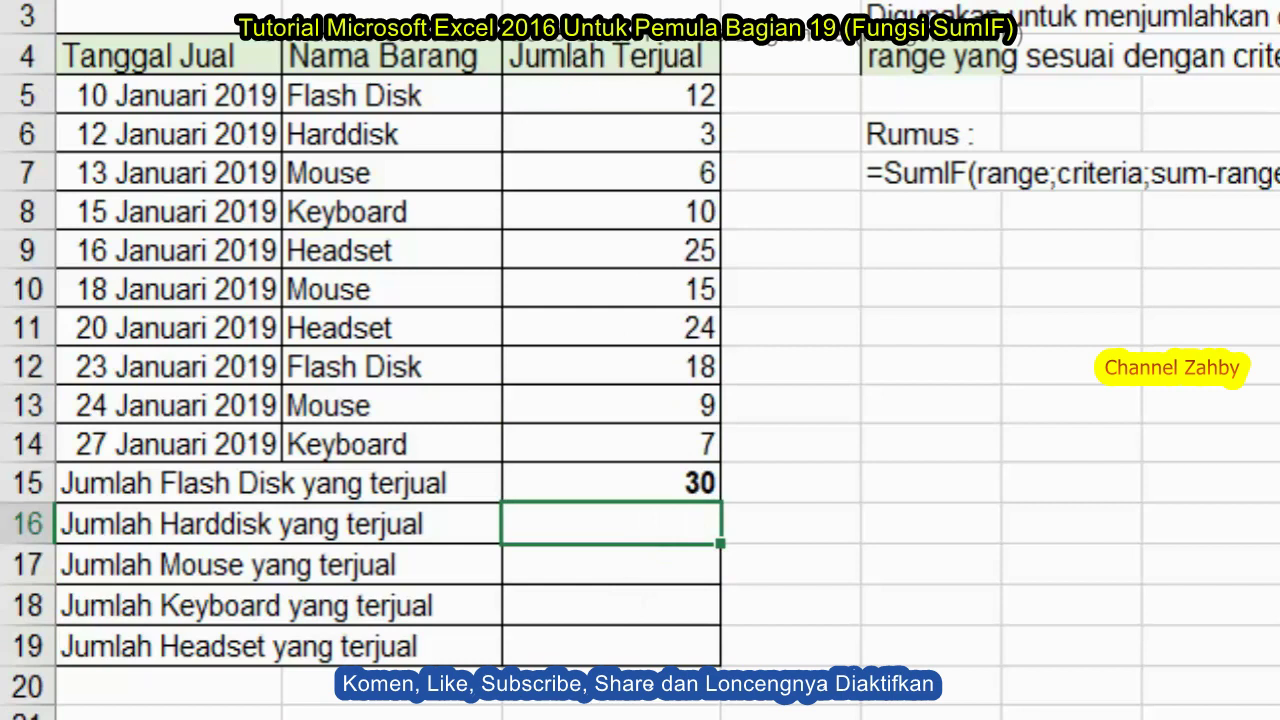
- Enter =sumif(B5:B14;"Harddisk";C5:C14) in C16, giving a Harddisk total of 3
{"action": "type", "text": "="}
{"action": "type", "text": "sumif"}
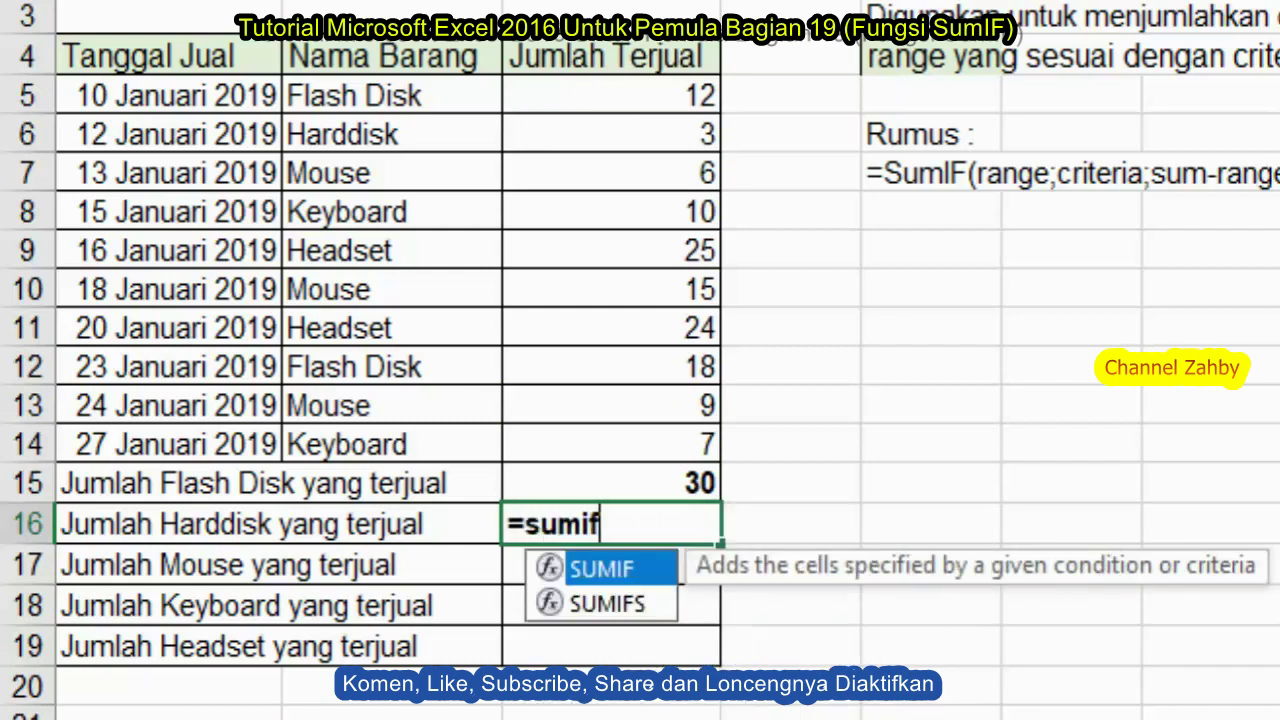
{"action": "type", "text": "("}
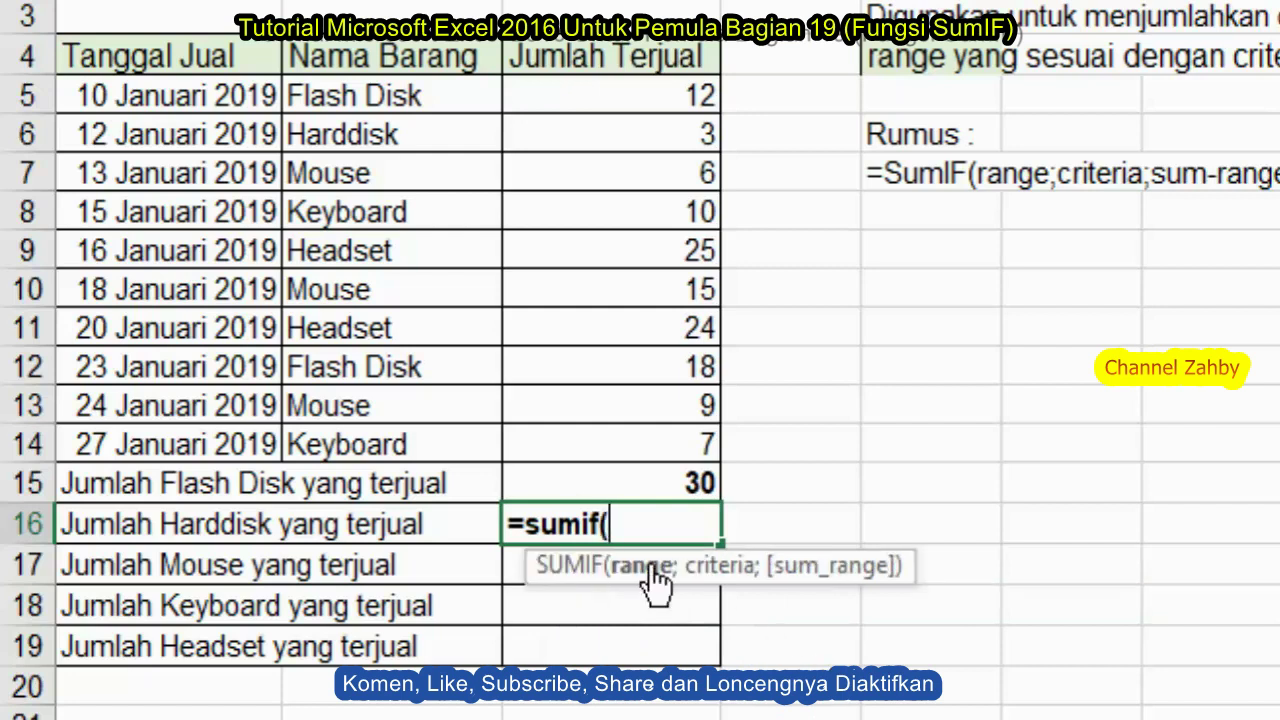
{"action": "left_click", "coordinate": [335, 100]}
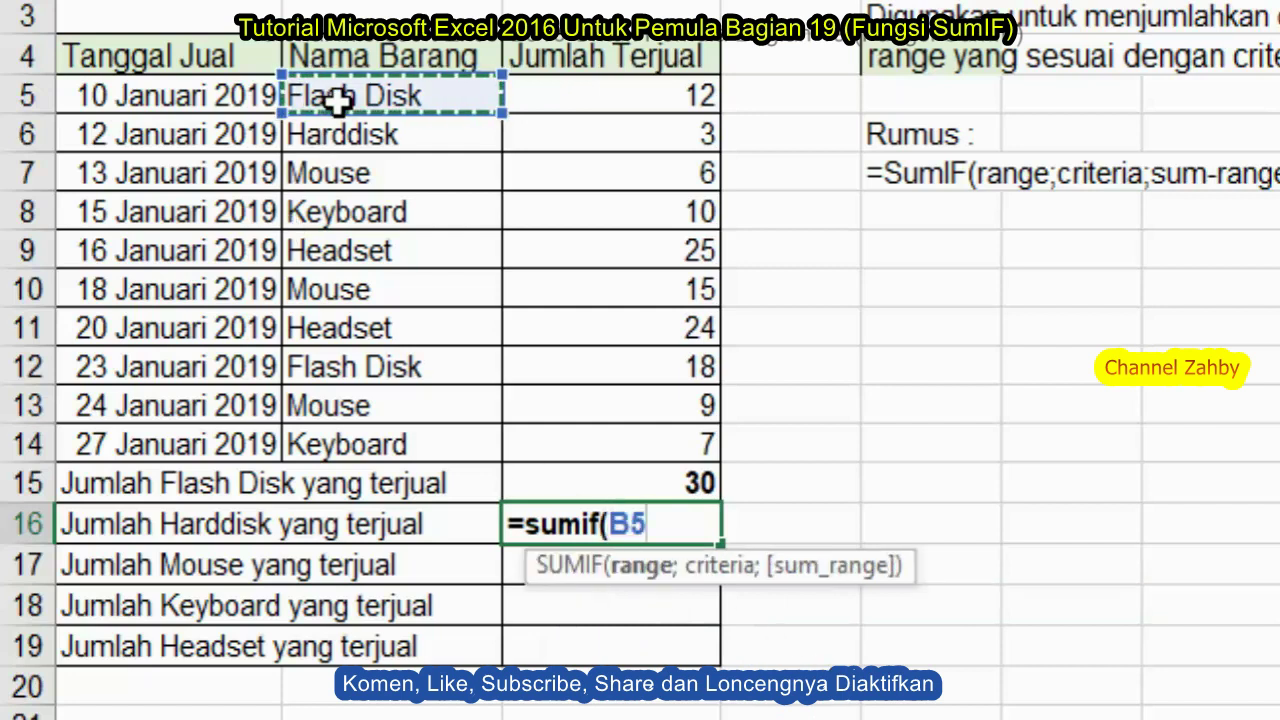
{"action": "left_click_drag", "start_coordinate": [335, 103], "coordinate": [373, 447]}
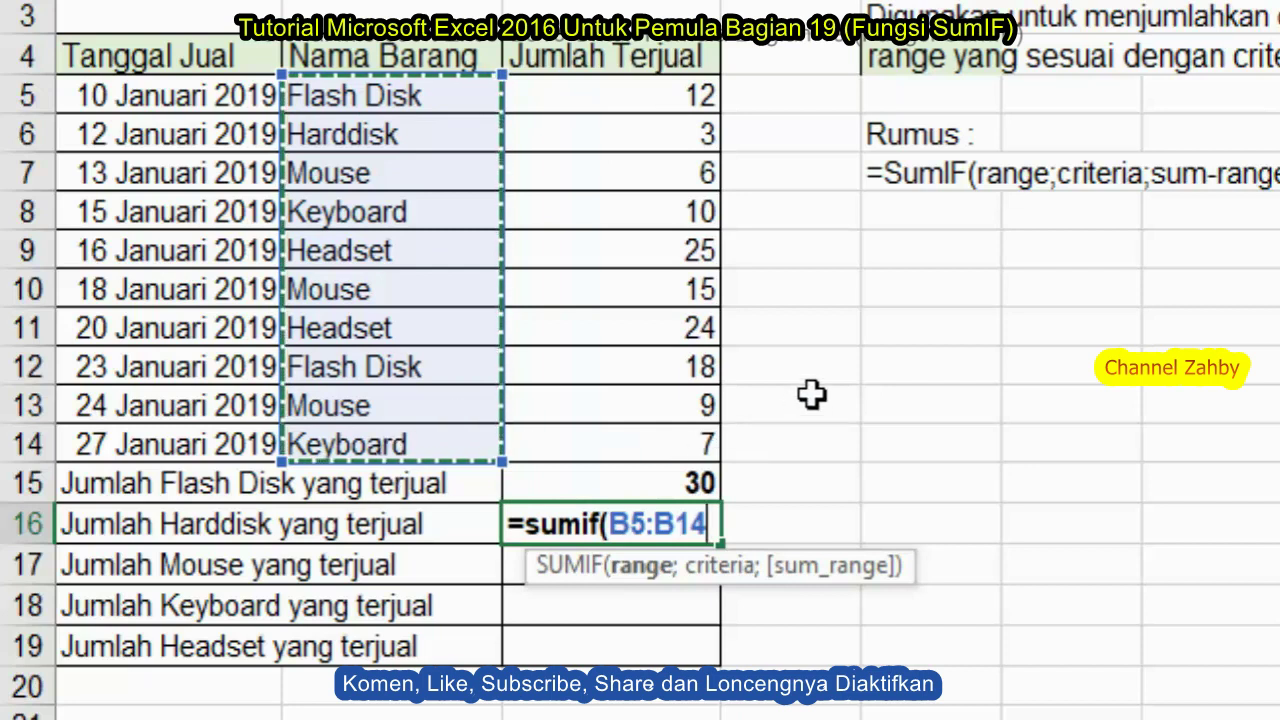
{"action": "type", "text": ";"}
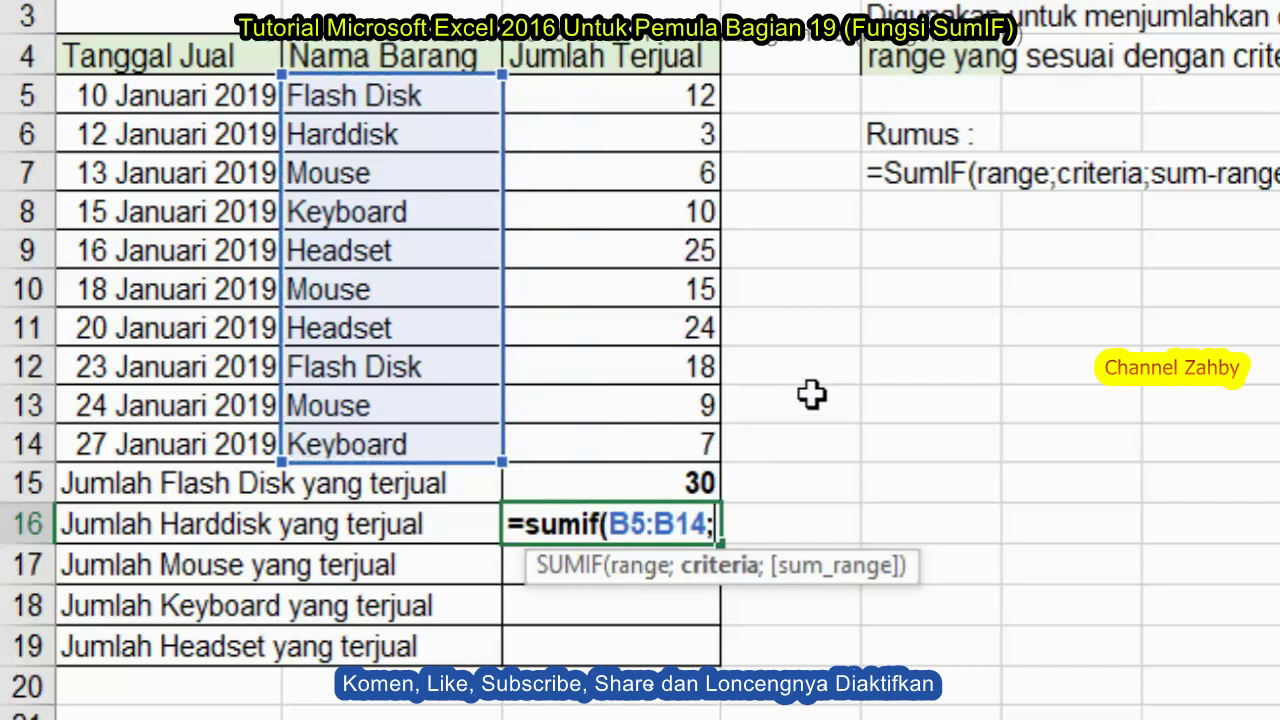
{"action": "type", "text": "\"H"}
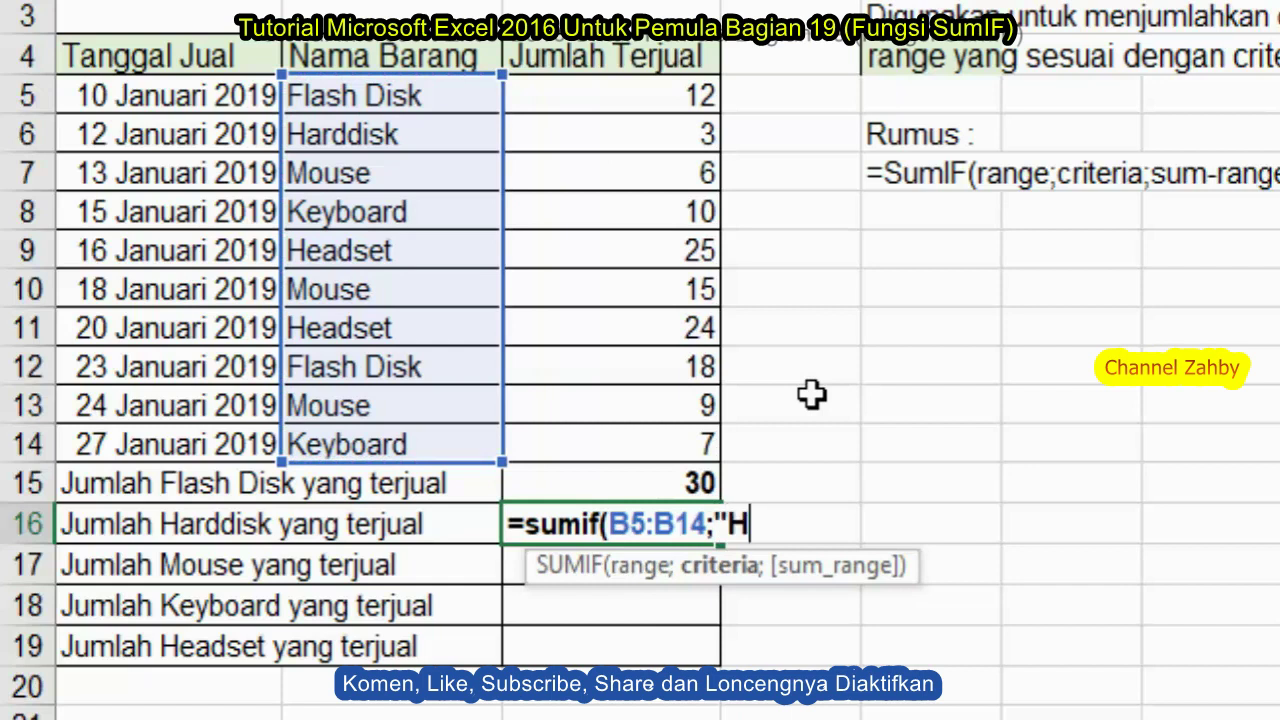
{"action": "type", "text": "ard"}
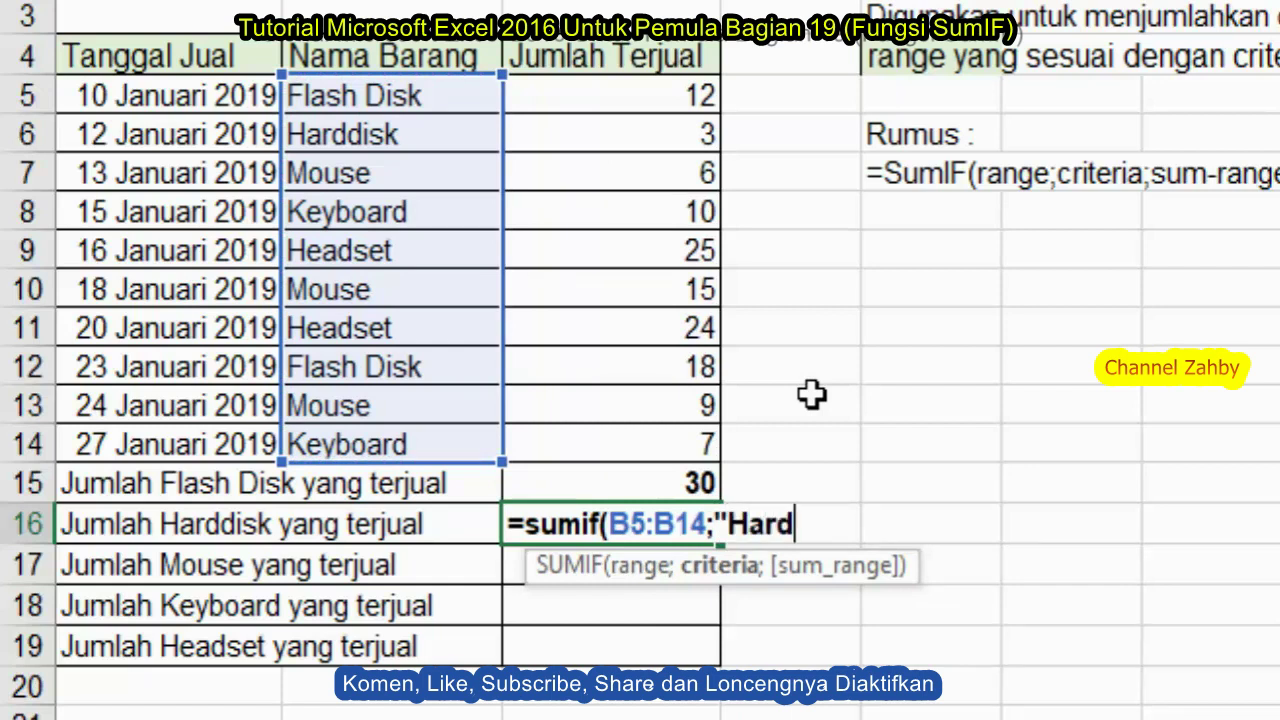
{"action": "type", "text": "disk"}
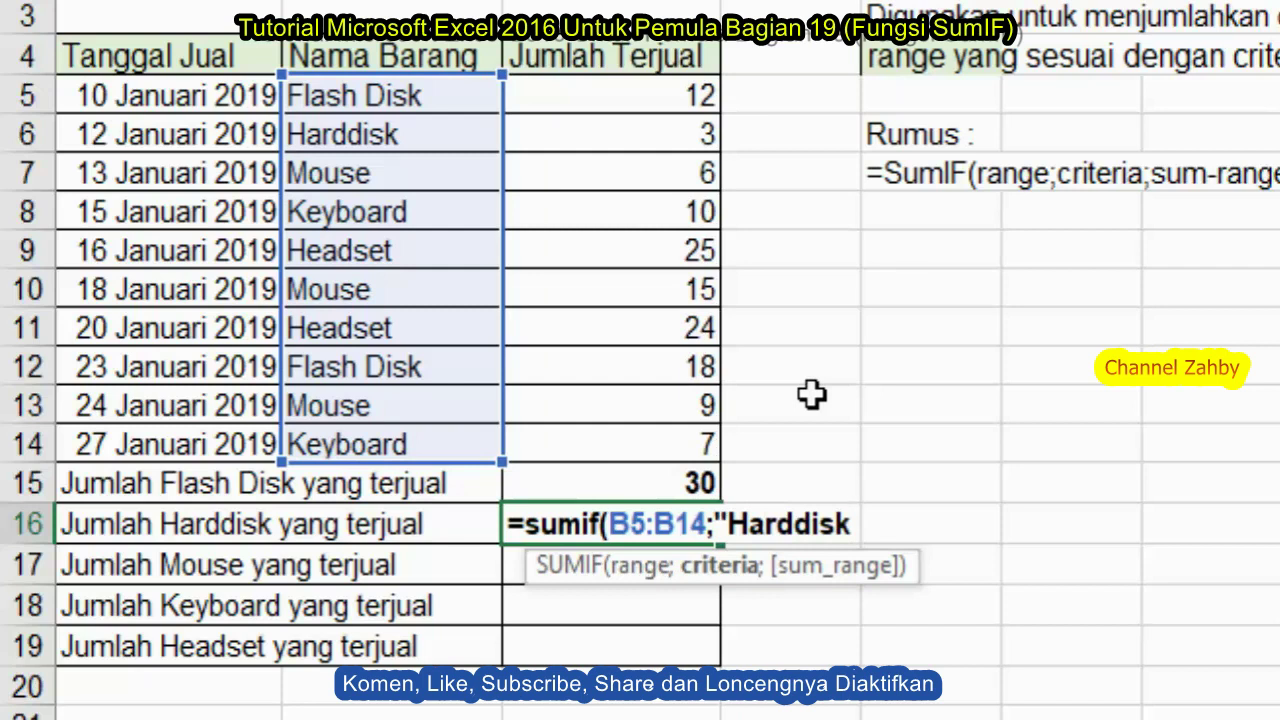
{"action": "type", "text": "\";"}
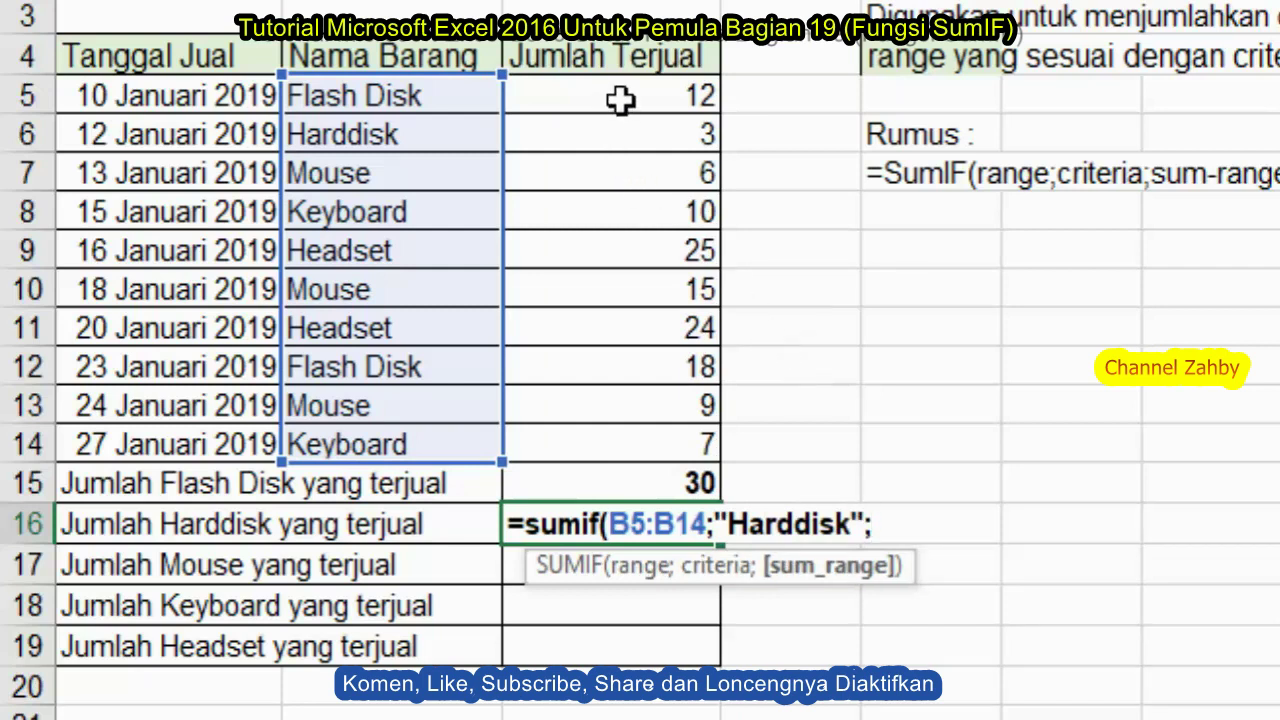
{"action": "mouse_move", "coordinate": [620, 98]}
{"action": "left_mouse_down"}
{"action": "mouse_move", "coordinate": [650, 478]}
{"action": "mouse_move", "coordinate": [655, 449]}
{"action": "left_mouse_up"}
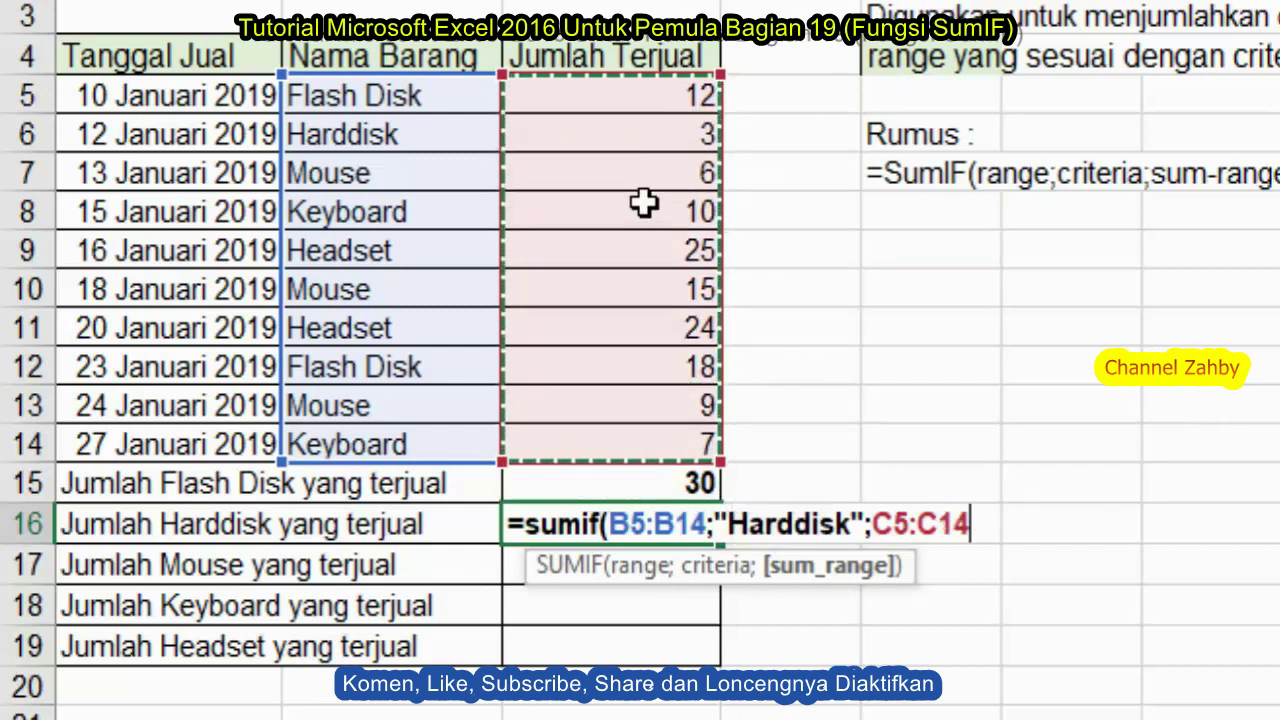
{"action": "type", "text": ")"}
{"action": "key", "text": "Return"}
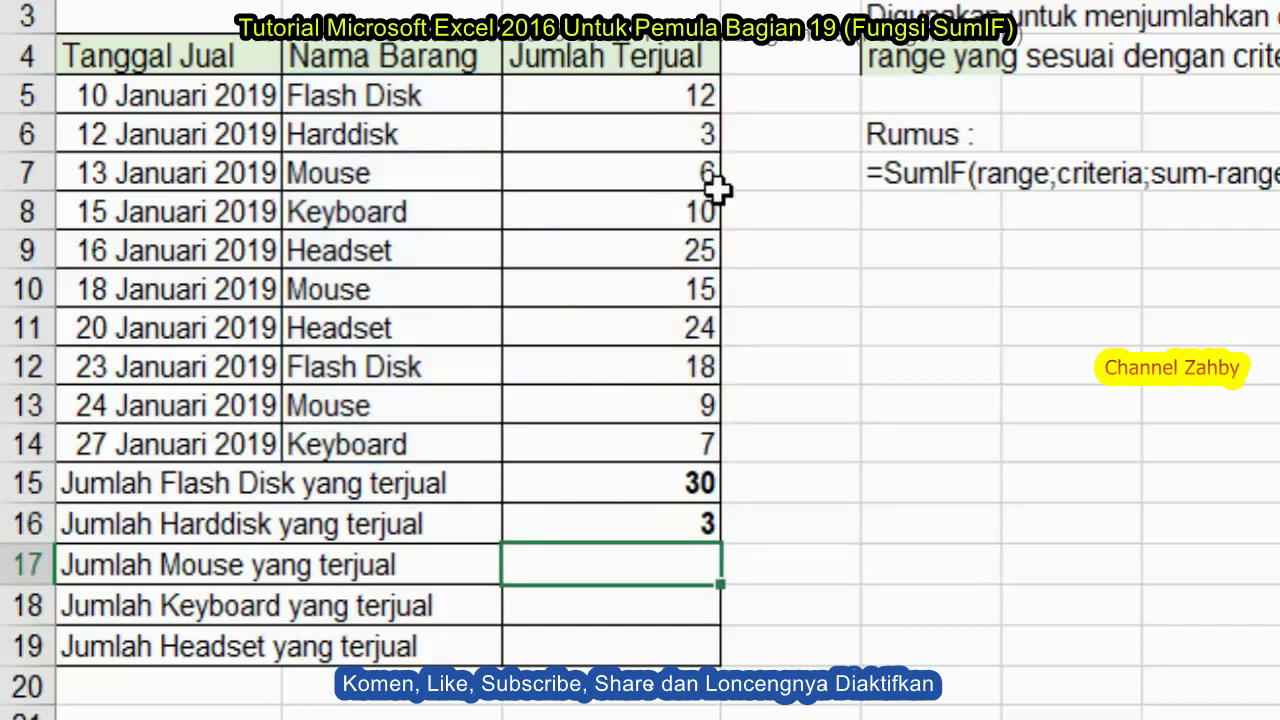
{"action": "left_click", "coordinate": [647, 137]}
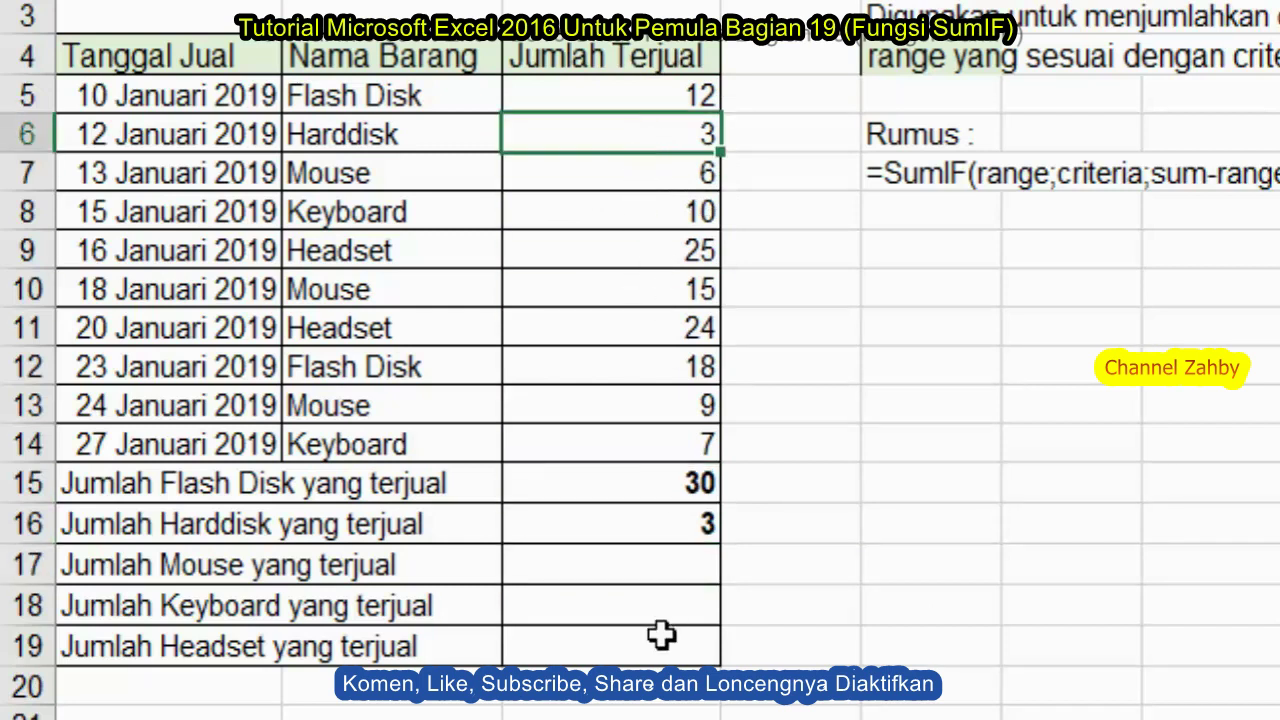
- Enter =sumif(B5:B14;"Mouse";C5:C14) in C17, giving a Mouse total of 30
{"action": "left_click", "coordinate": [647, 565]}
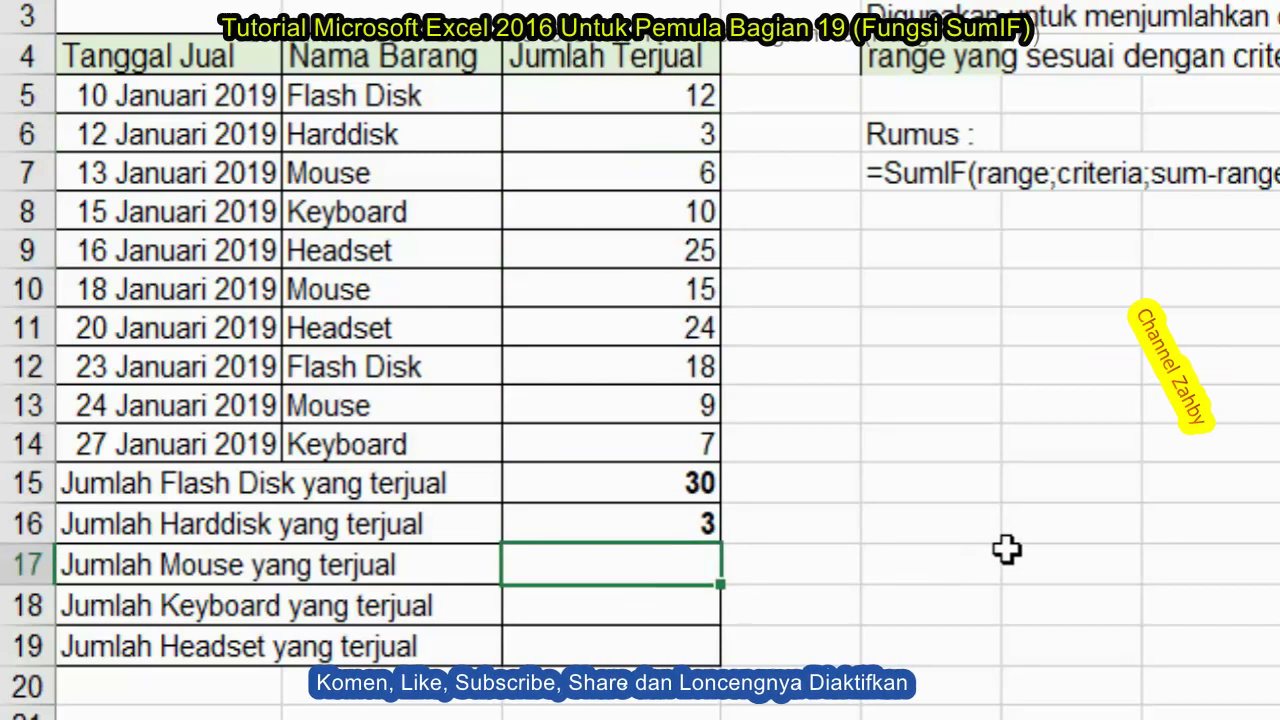
{"action": "type", "text": "="}
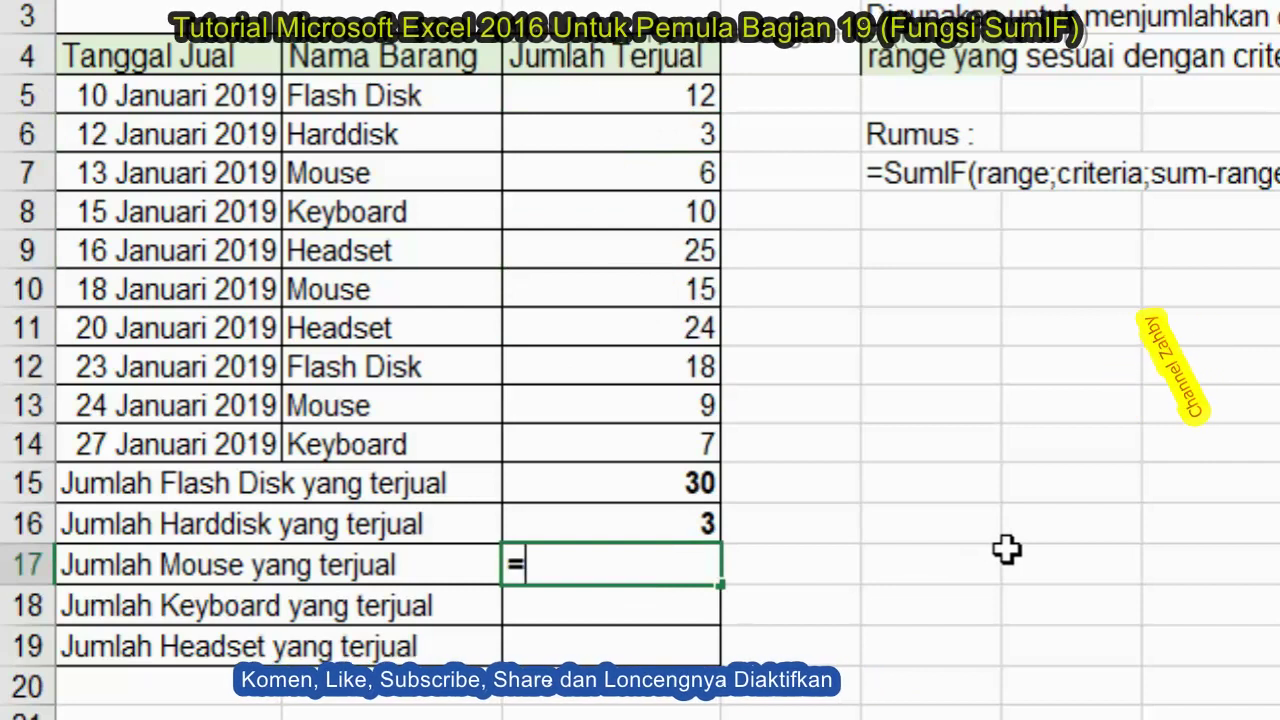
{"action": "type", "text": "sumif"}
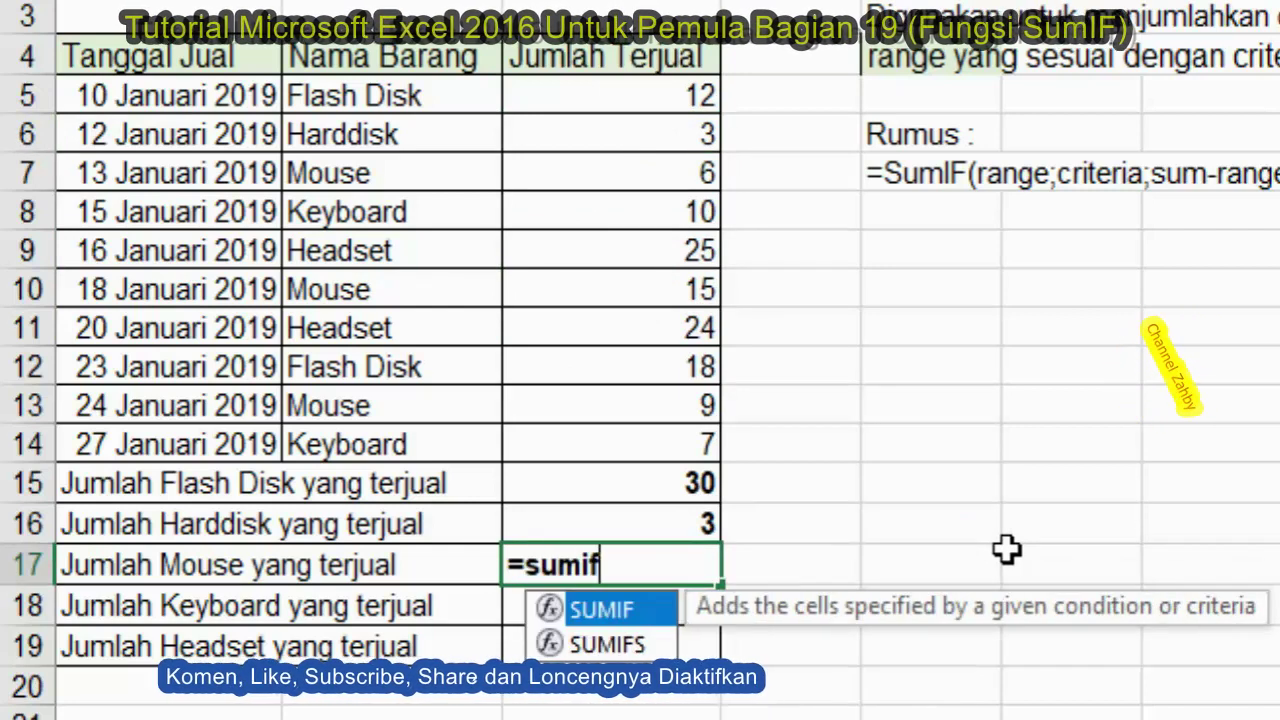
{"action": "type", "text": "("}
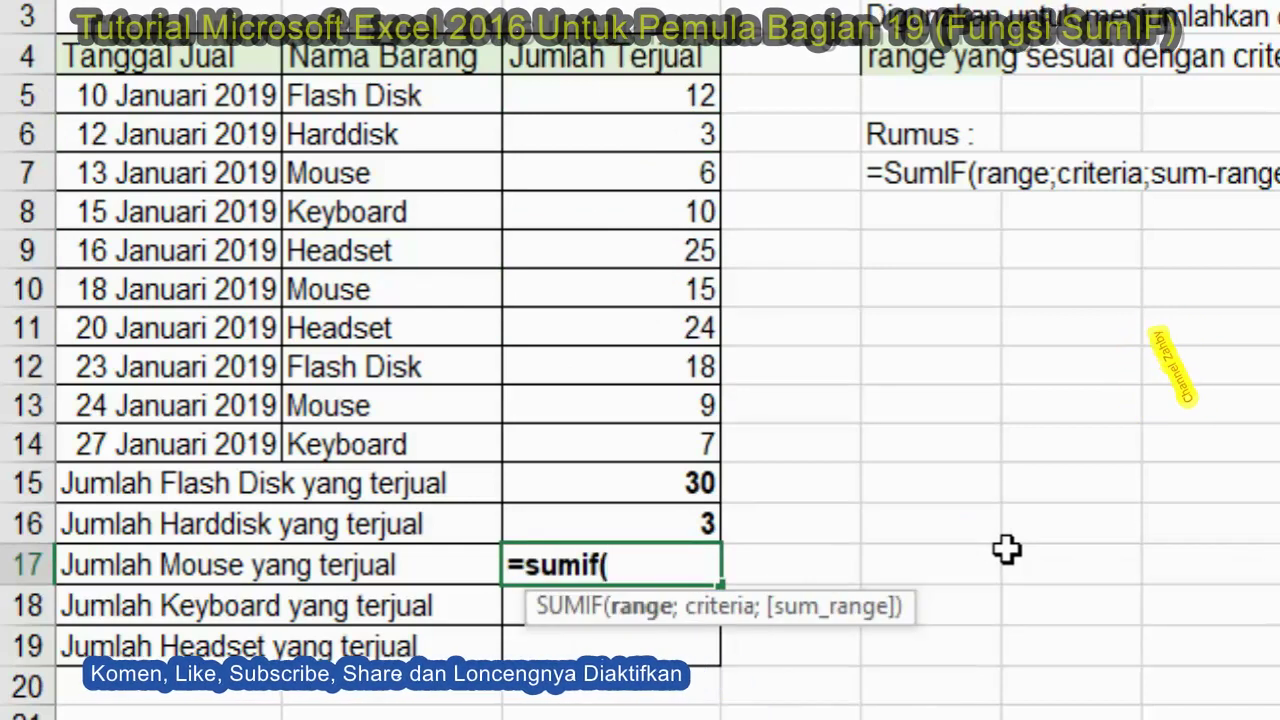
{"action": "left_click", "coordinate": [395, 100]}
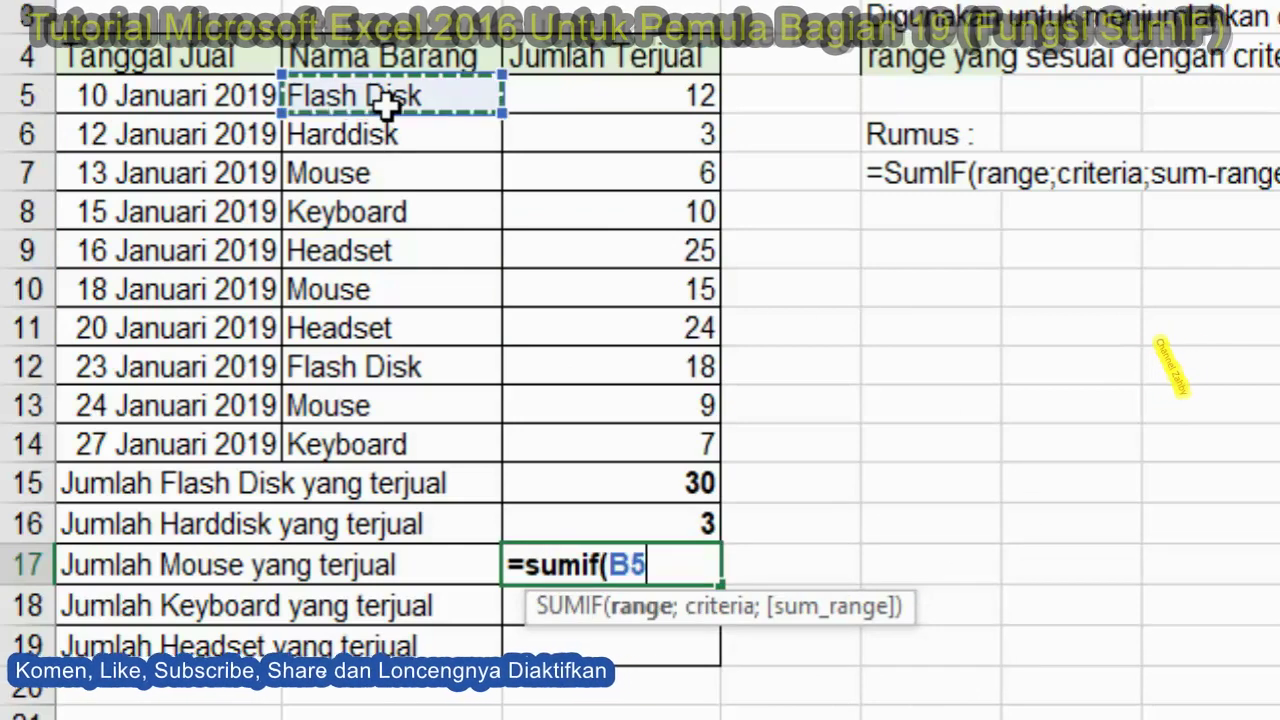
{"action": "left_click_drag", "start_coordinate": [395, 100], "coordinate": [292, 529]}
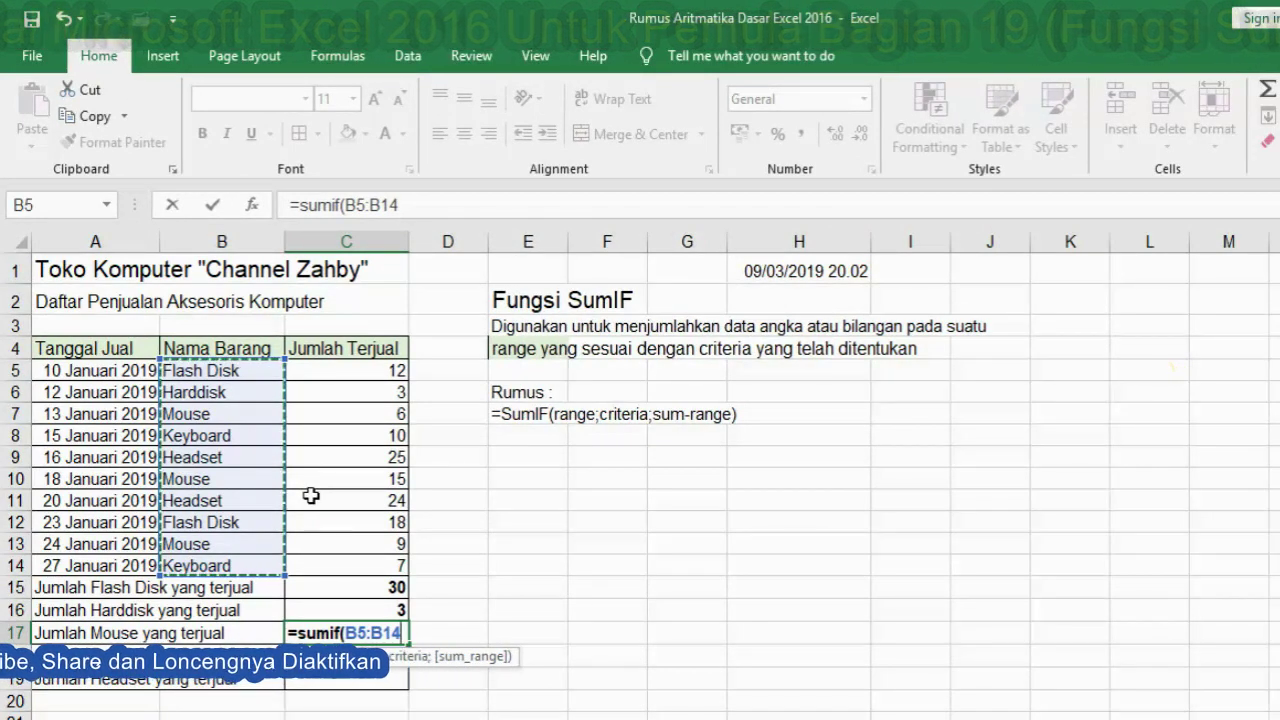
{"action": "type", "text": ";\""}
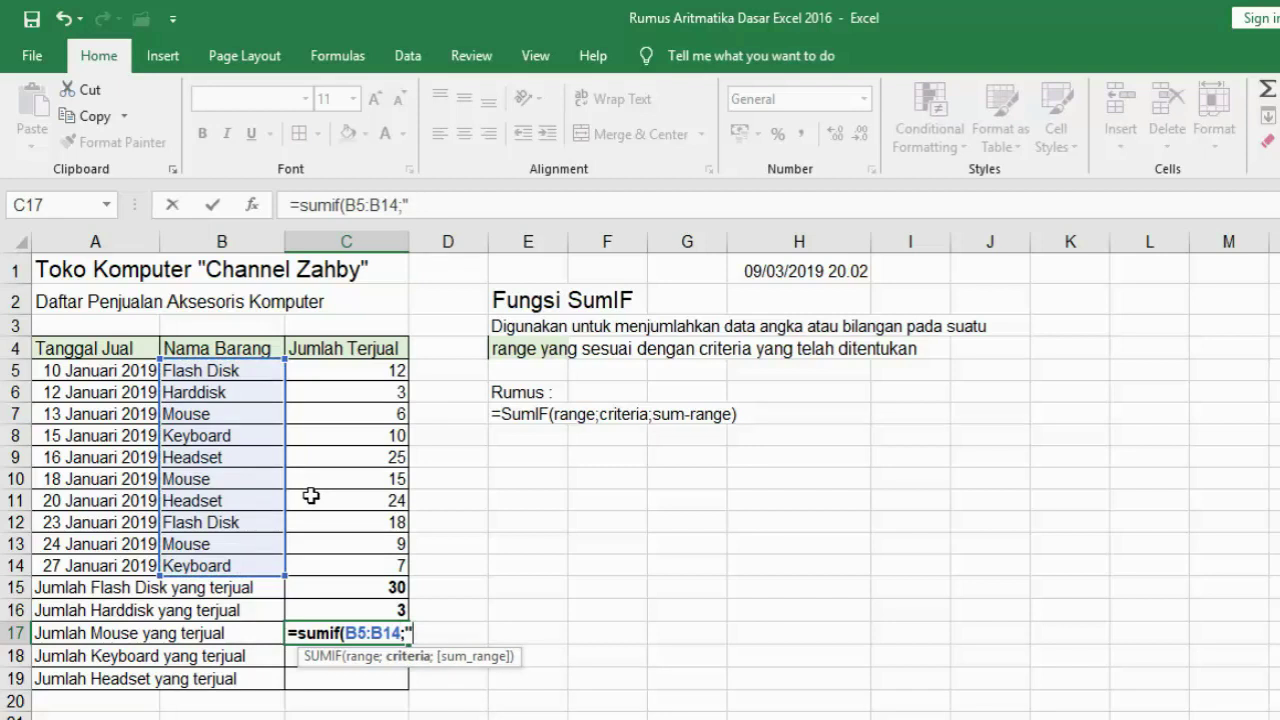
{"action": "type", "text": "Mo"}
{"action": "type", "text": "use\""}
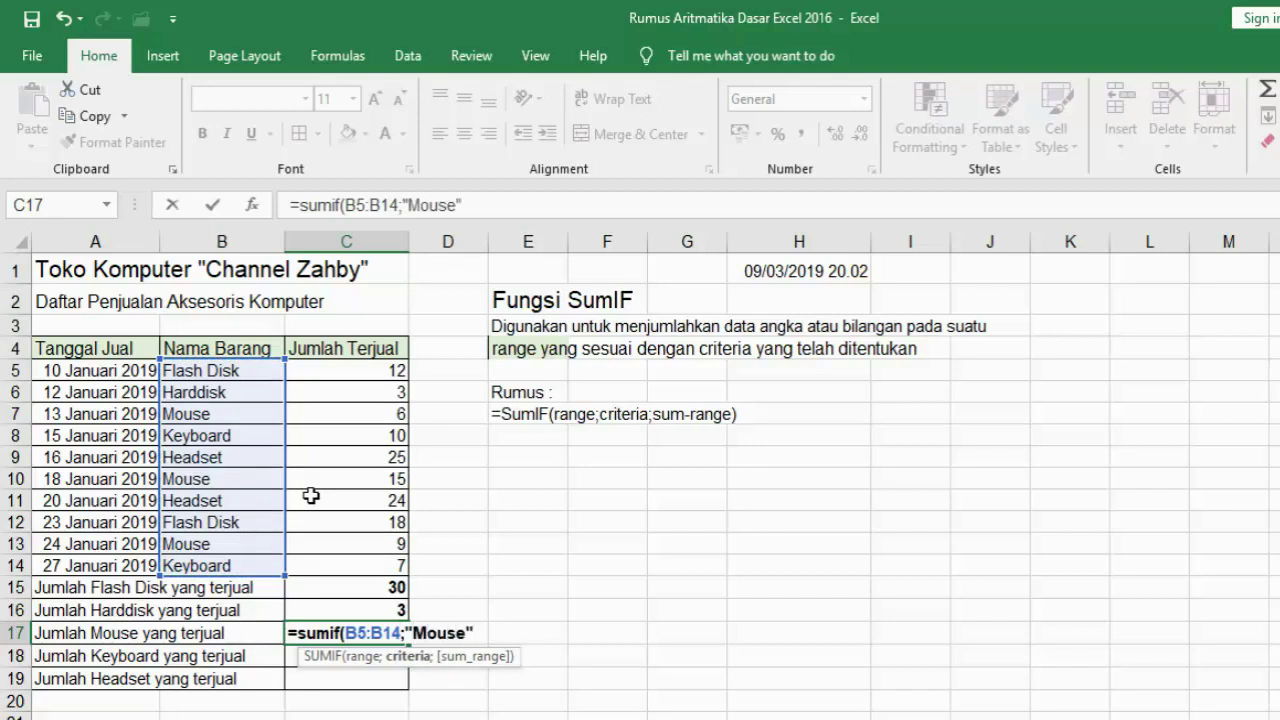
{"action": "type", "text": ";"}
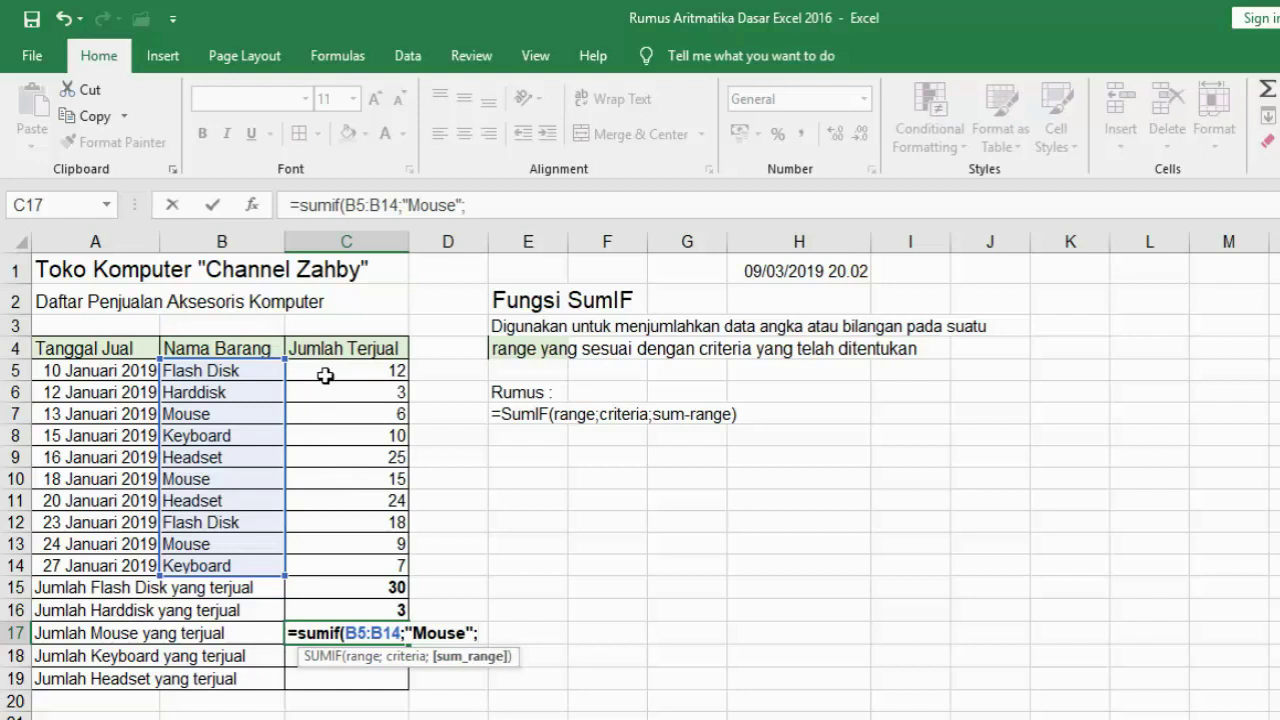
{"action": "left_click_drag", "start_coordinate": [325, 375], "coordinate": [340, 533]}
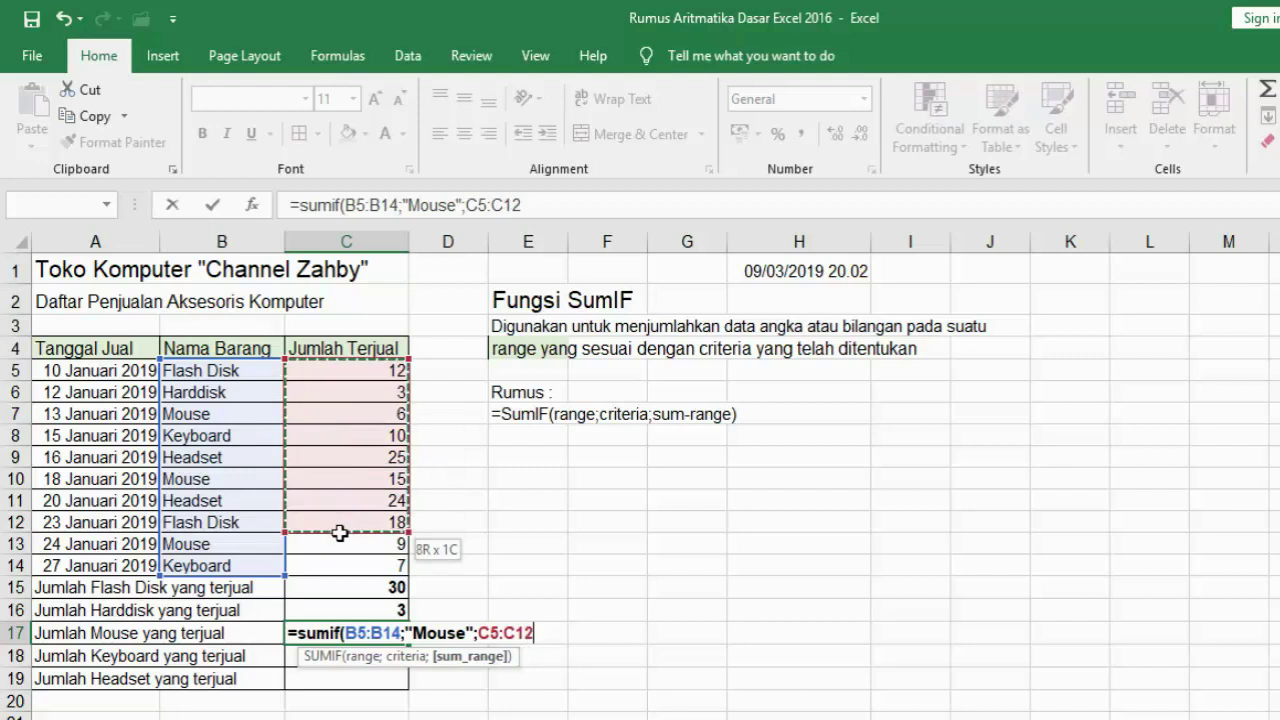
{"action": "left_click_drag", "start_coordinate": [340, 533], "coordinate": [342, 559]}
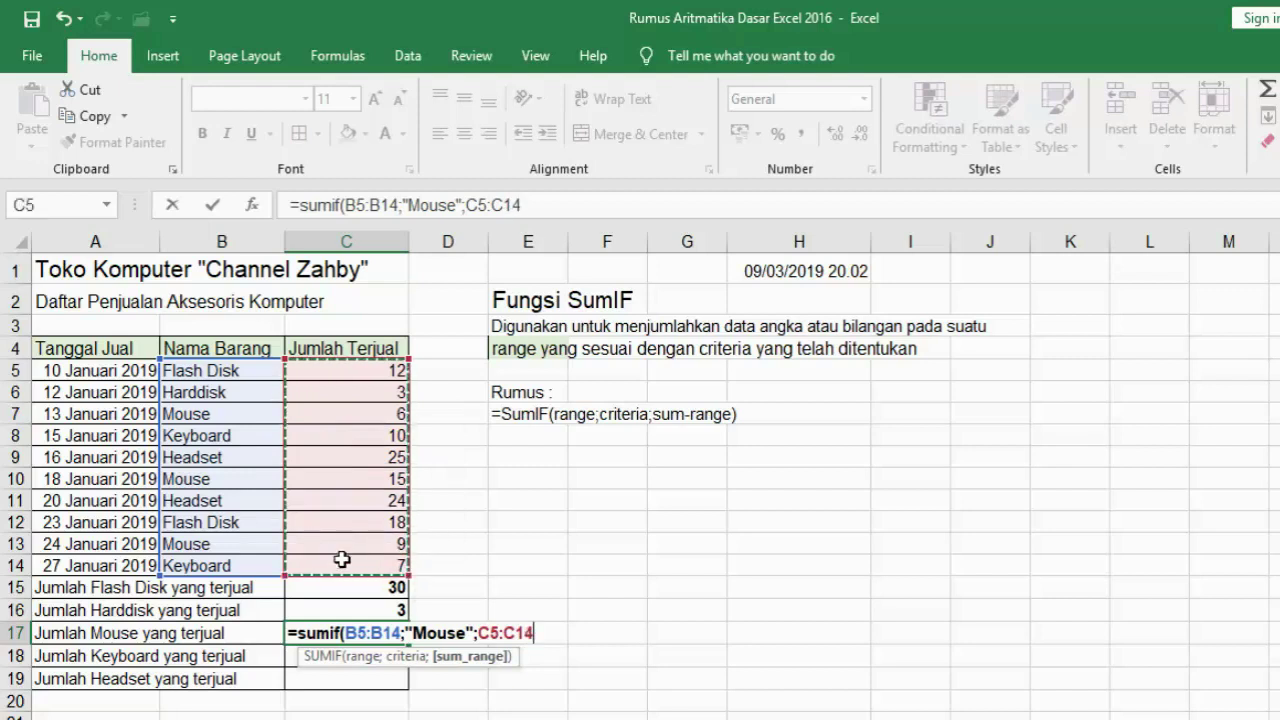
{"action": "type", "text": ")"}
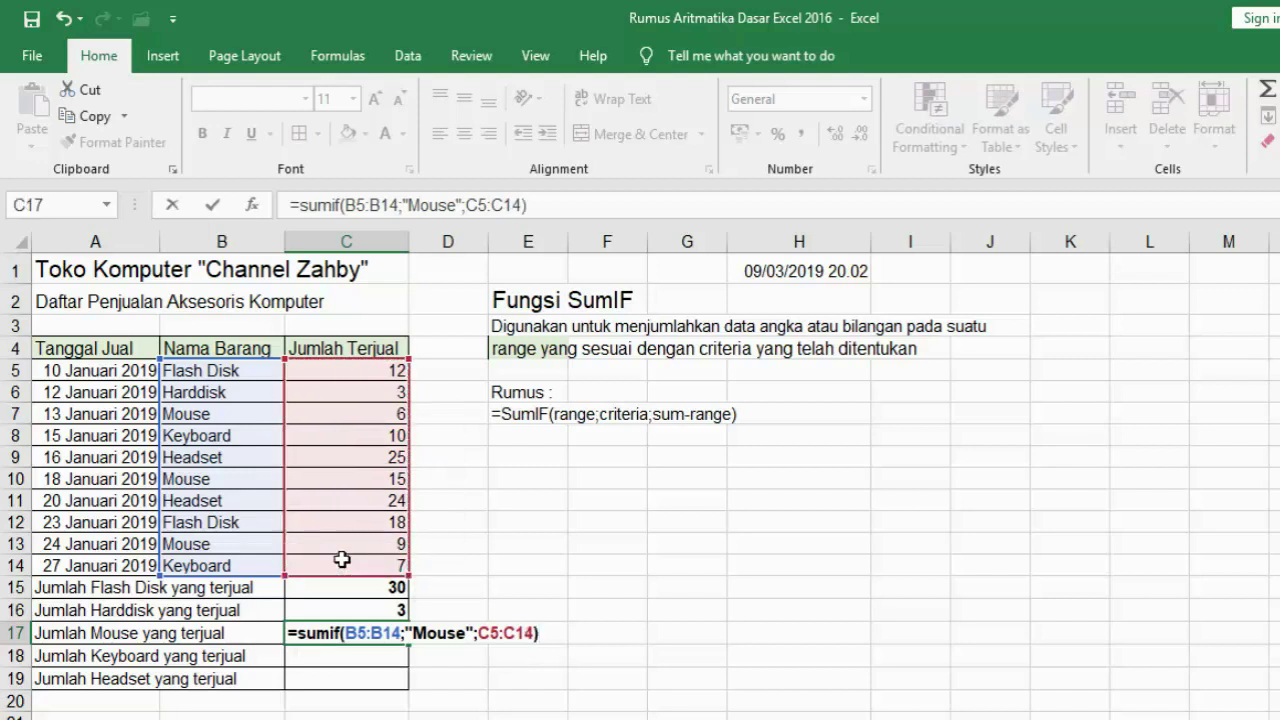
{"action": "key", "text": "Return"}
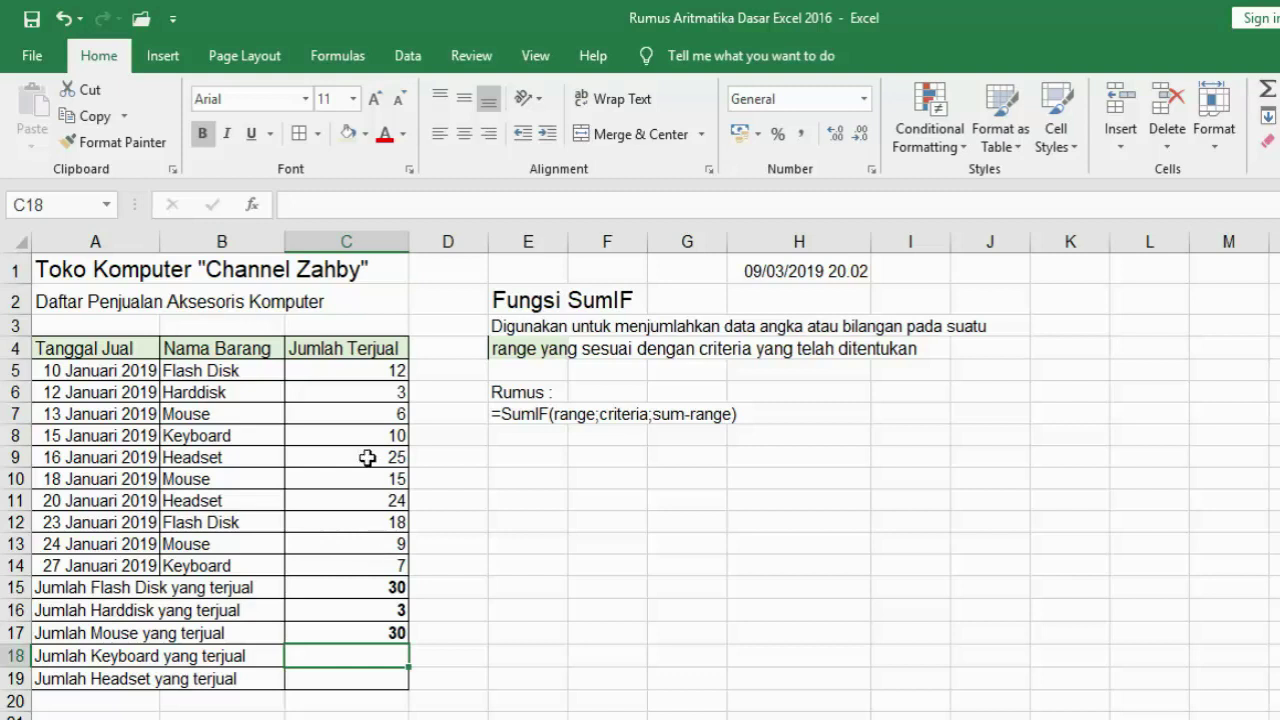
- Change the Mouse quantity in C7 from 6 to 13, raising the Mouse total to 37
{"action": "left_click", "coordinate": [386, 416]}
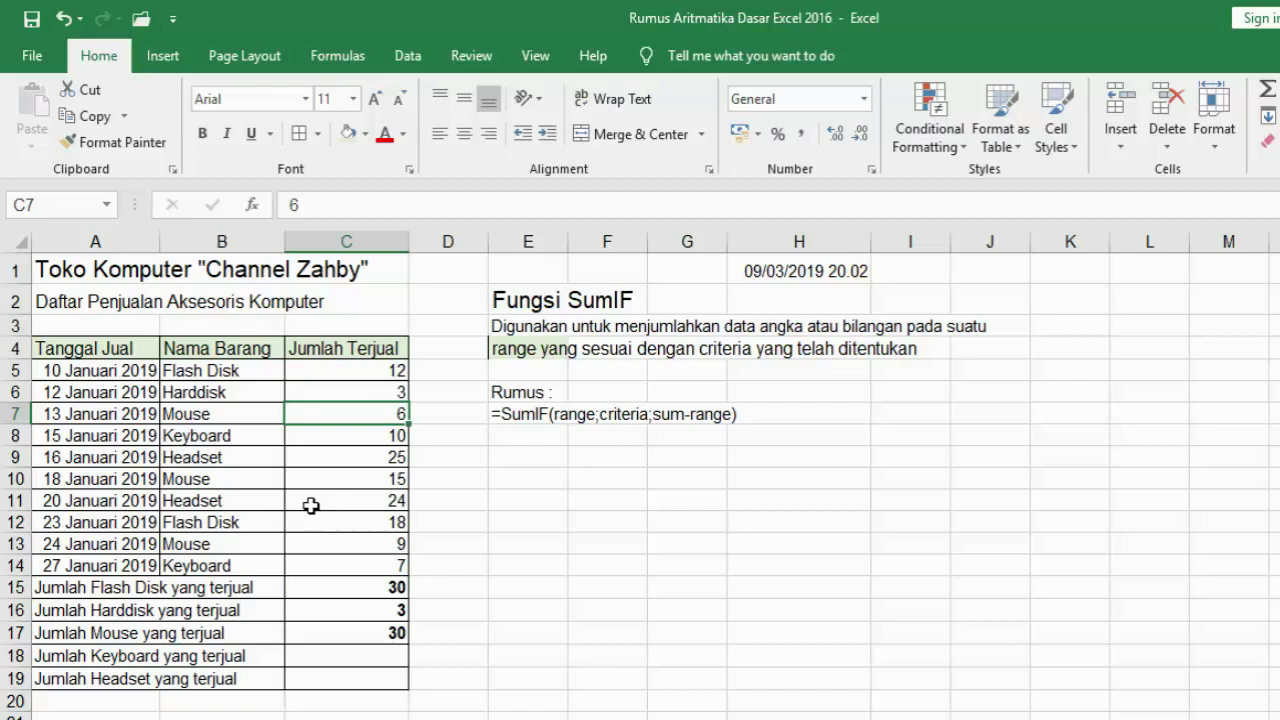
{"action": "type", "text": "1"}
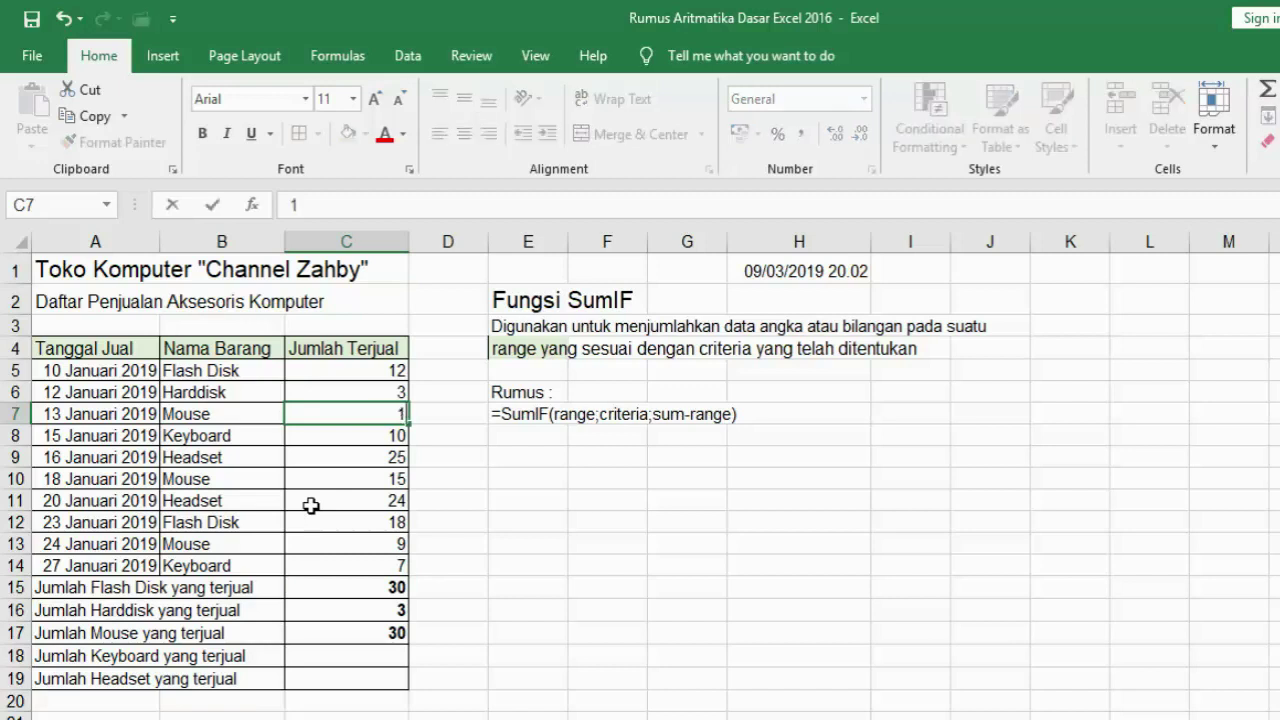
{"action": "type", "text": "3"}
{"action": "key", "text": "Return"}
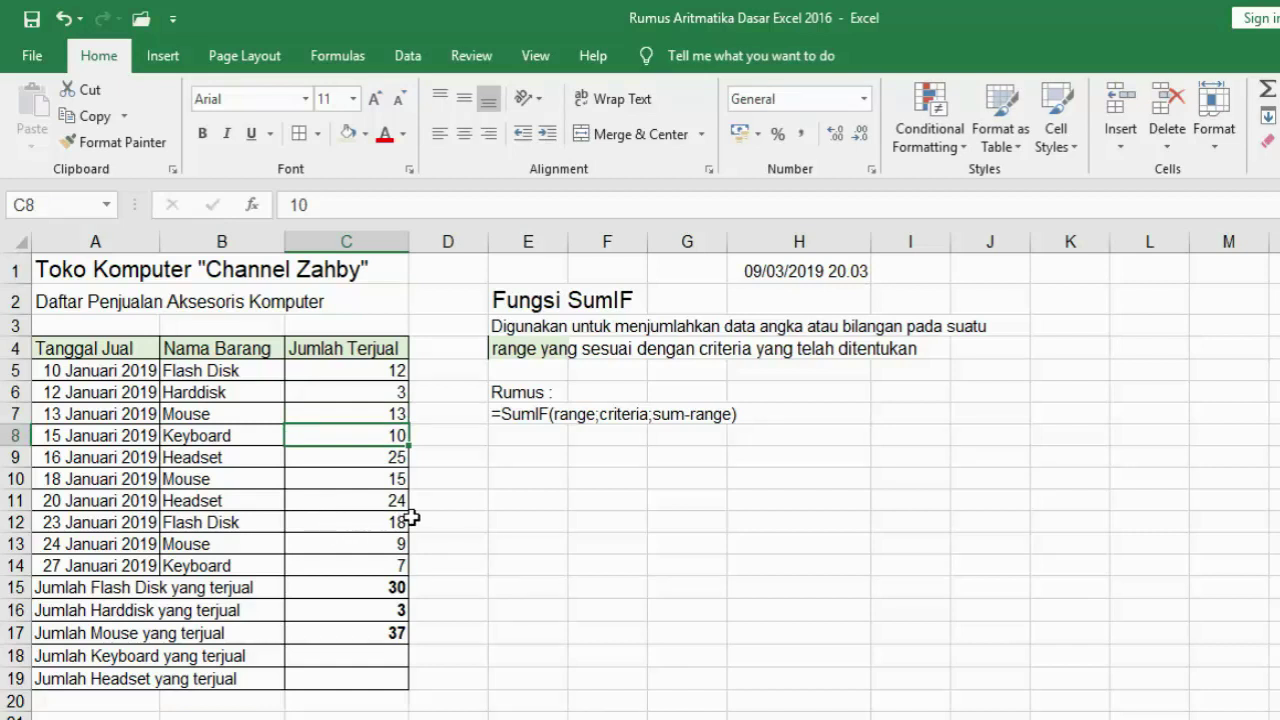
- Enter =sumif(B5:B14;"Keybord";C5:C14) in C18, which shows 0 due to the misspelling
{"action": "left_click", "coordinate": [330, 652]}
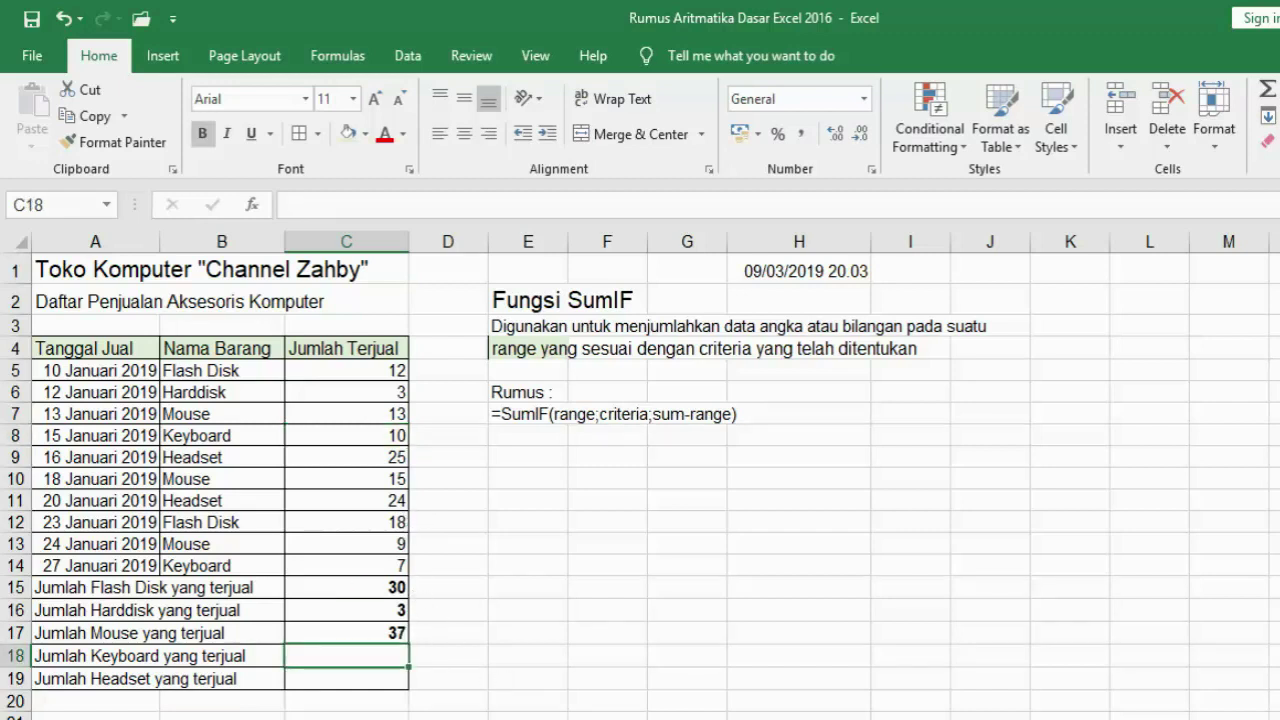
{"action": "type", "text": "=su"}
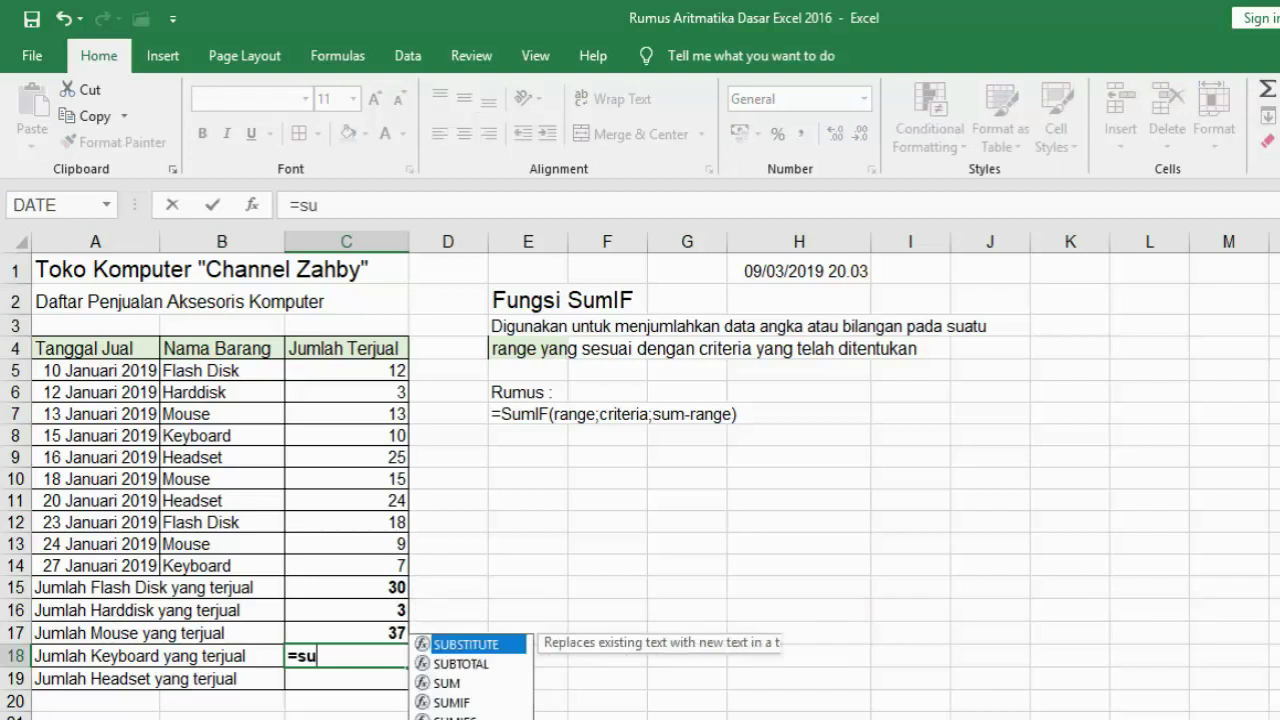
{"action": "type", "text": "mif("}
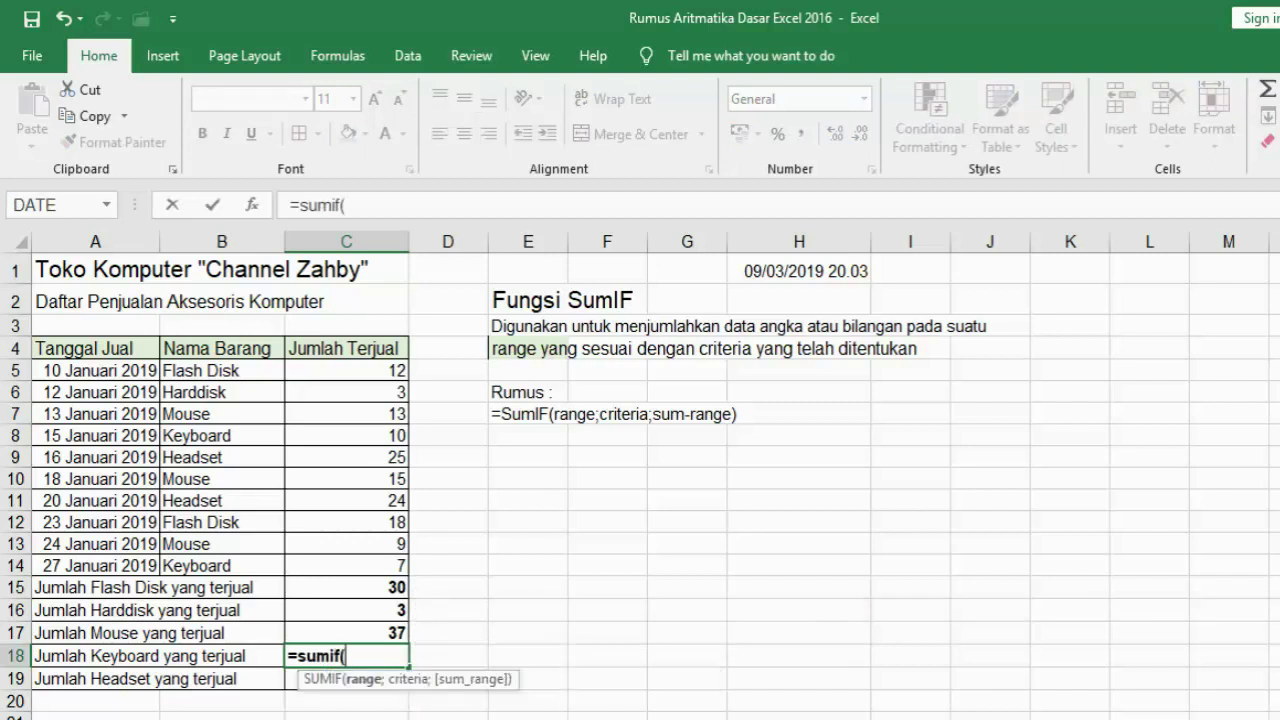
{"action": "mouse_move", "coordinate": [244, 374]}
{"action": "left_mouse_down"}
{"action": "mouse_move", "coordinate": [240, 566]}
{"action": "mouse_move", "coordinate": [305, 556]}
{"action": "left_mouse_up"}
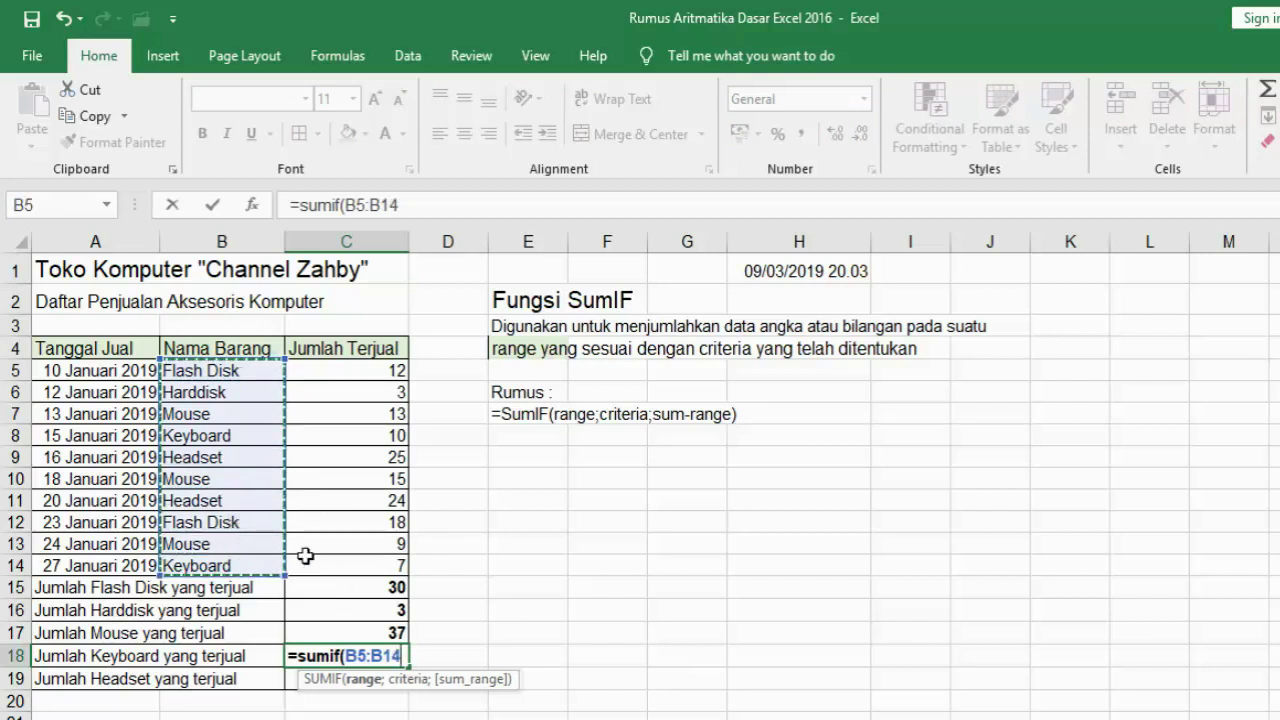
{"action": "type", "text": ";\""}
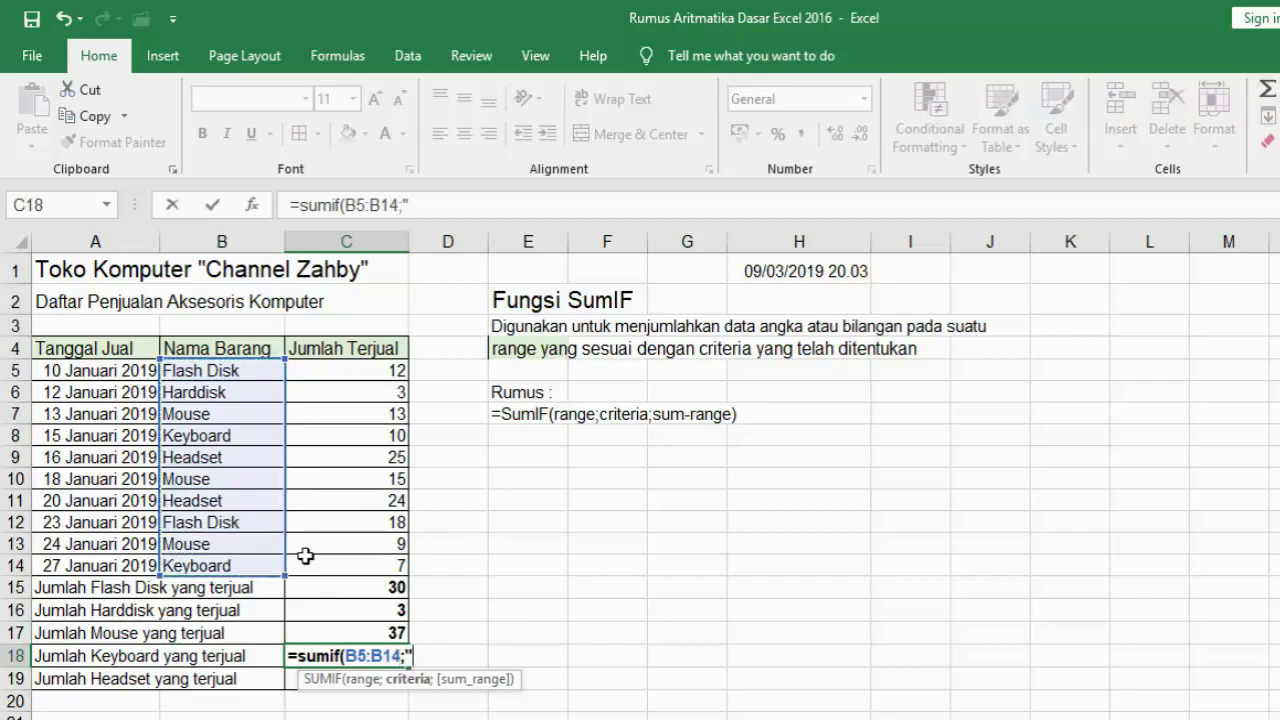
{"action": "type", "text": "Ke"}
{"action": "type", "text": "ybo"}
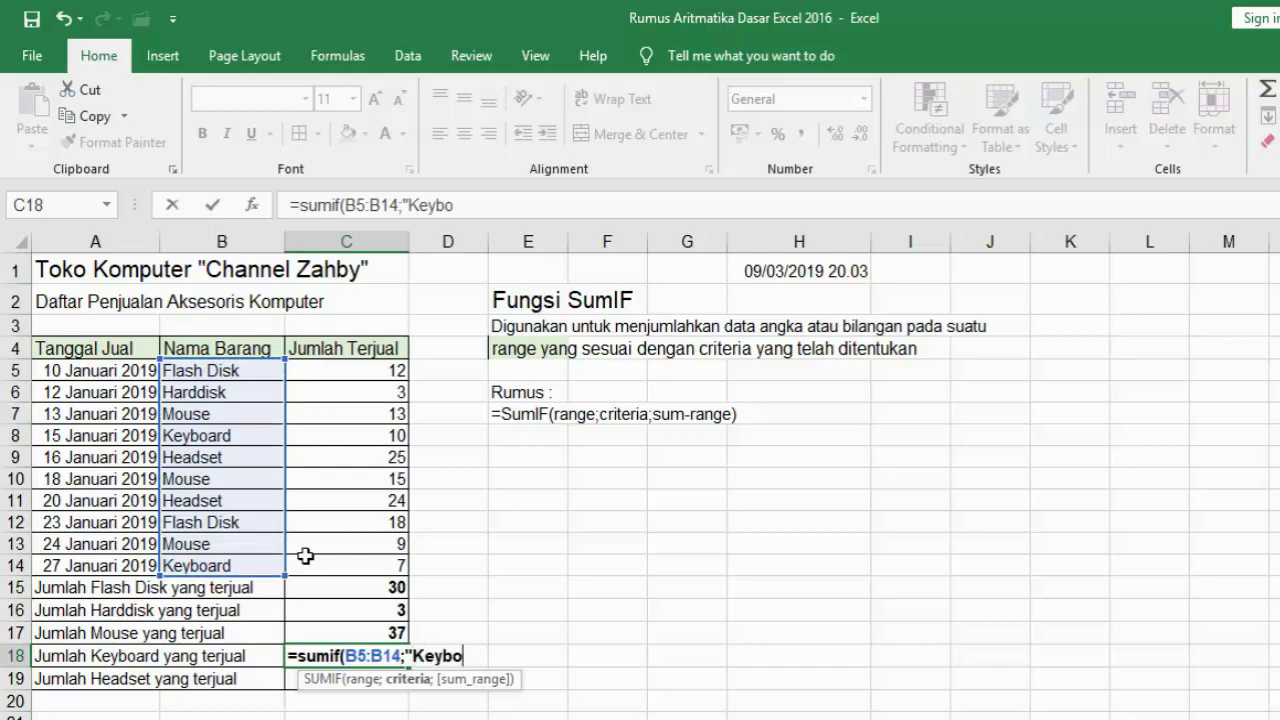
{"action": "type", "text": "ard"}
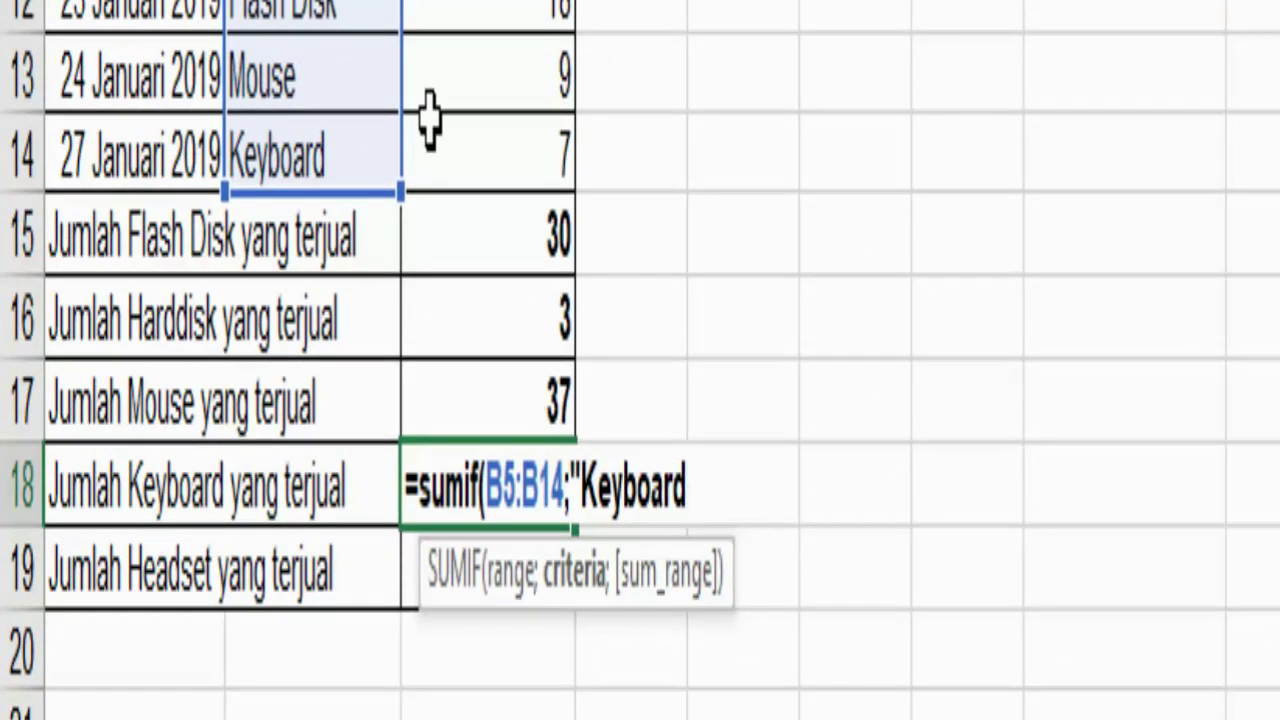
{"action": "key", "text": "BackSpace"}
{"action": "key", "text": "BackSpace"}
{"action": "key", "text": "BackSpace"}
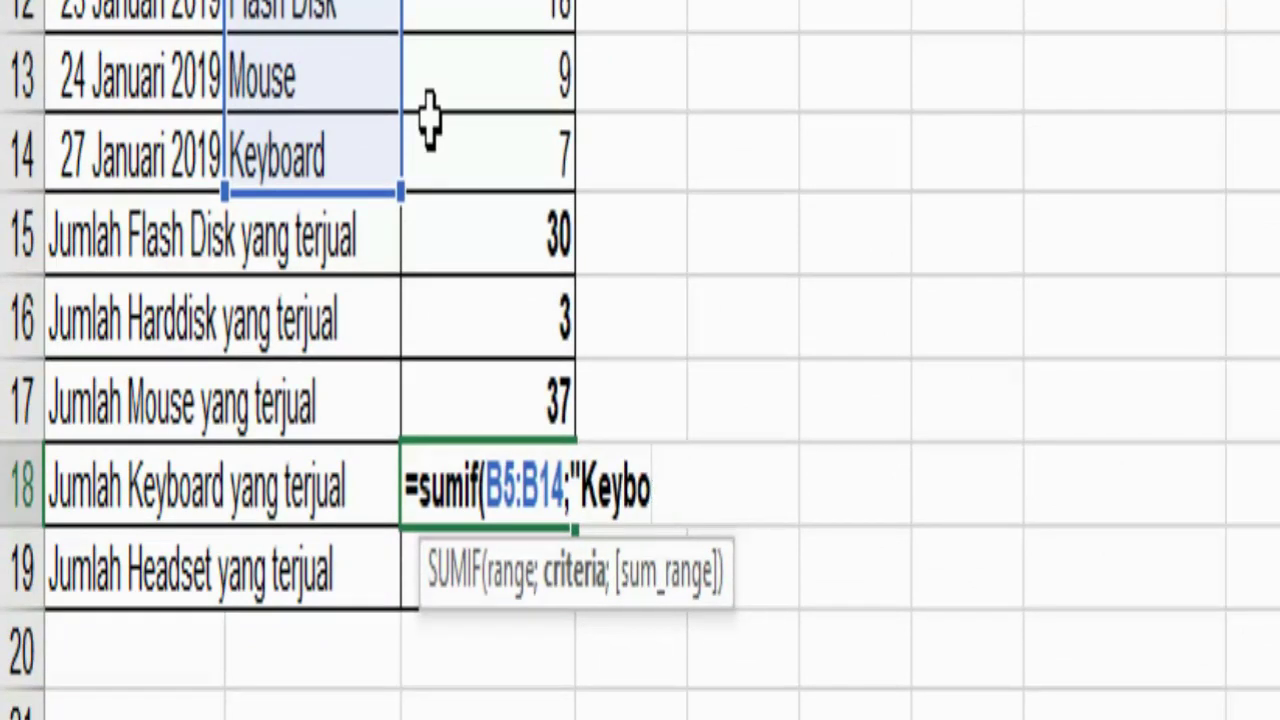
{"action": "type", "text": "rd\""}
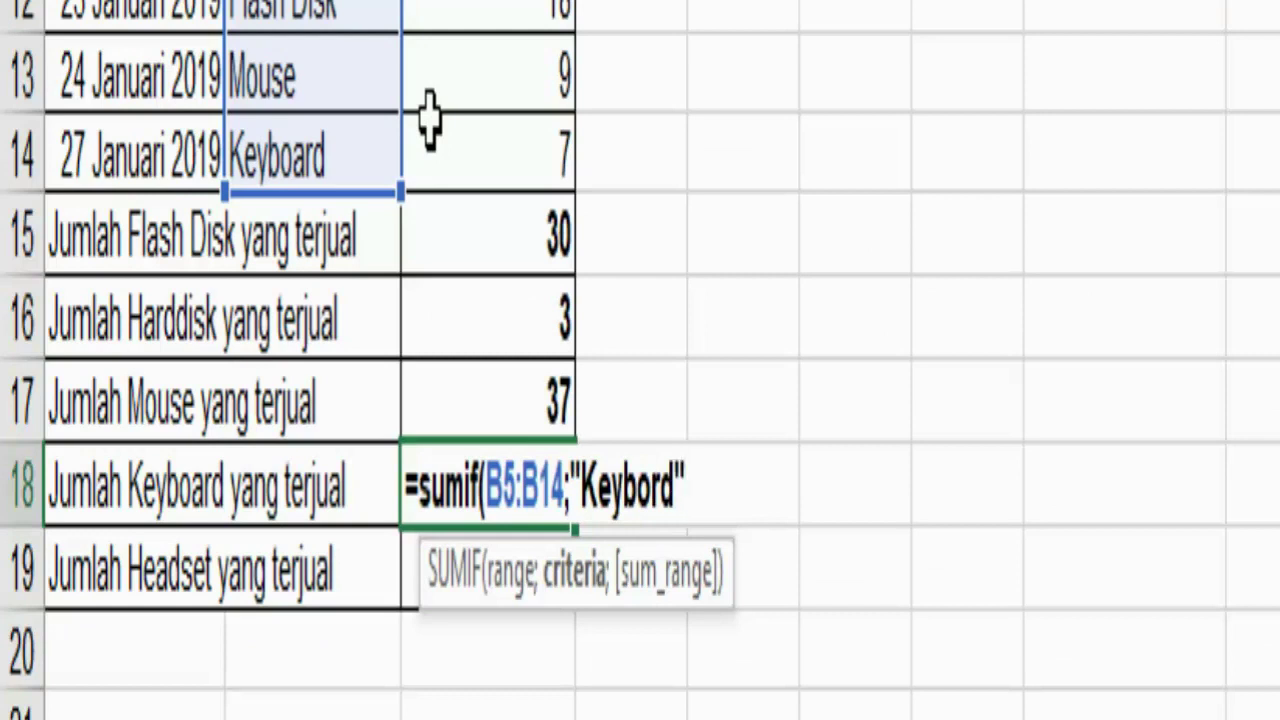
{"action": "type", "text": ";"}
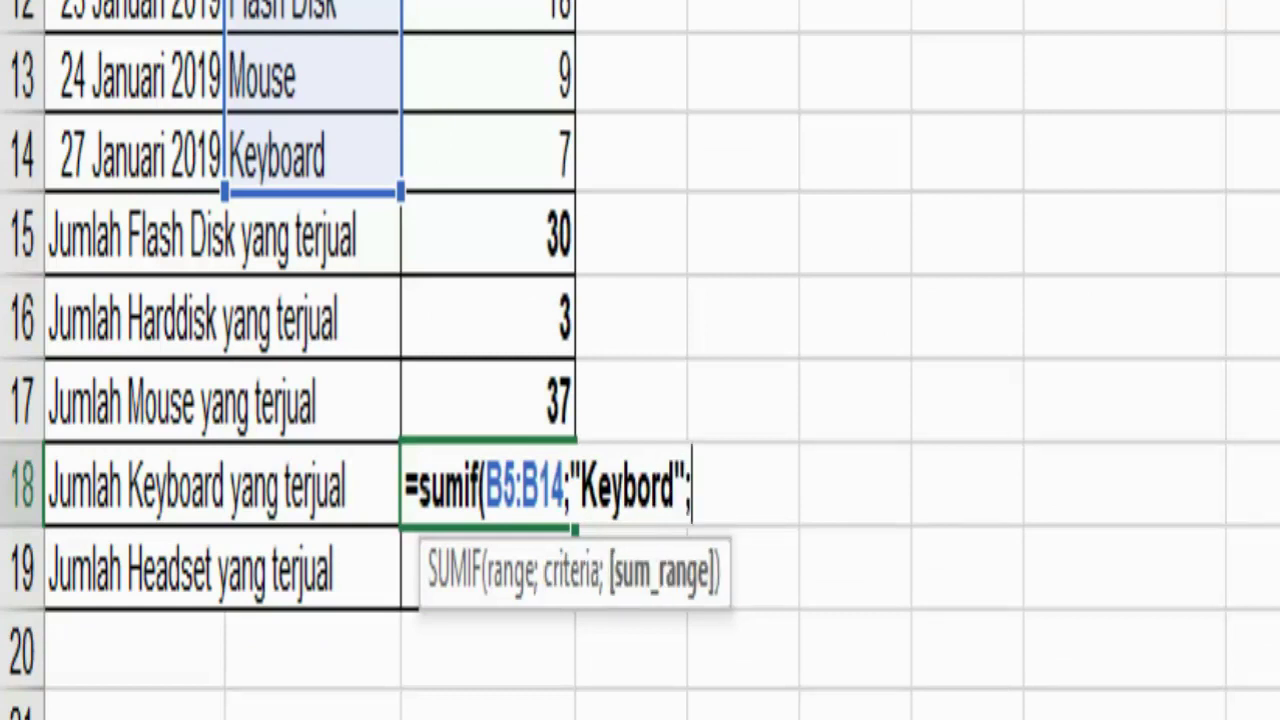
{"action": "type", "text": "C5"}
{"action": "left_click_drag", "start_coordinate": [500, 5], "coordinate": [508, 145]}
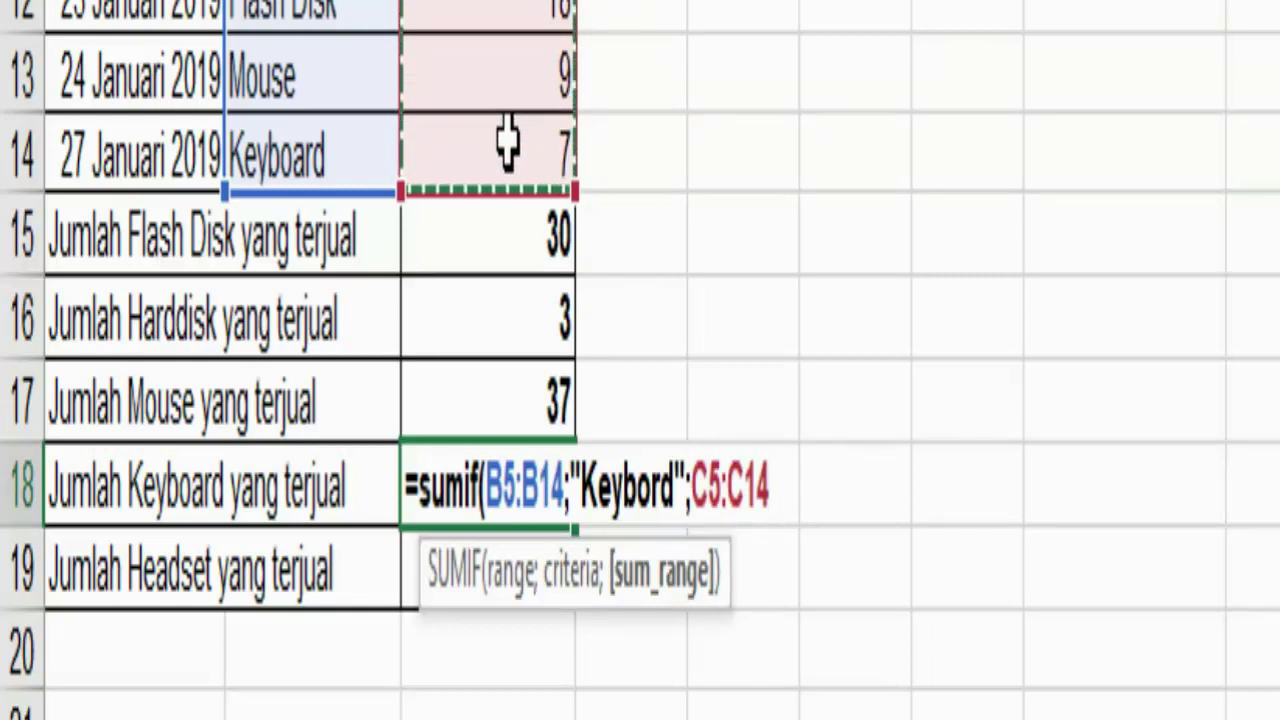
{"action": "type", "text": ")"}
{"action": "key", "text": "Return"}
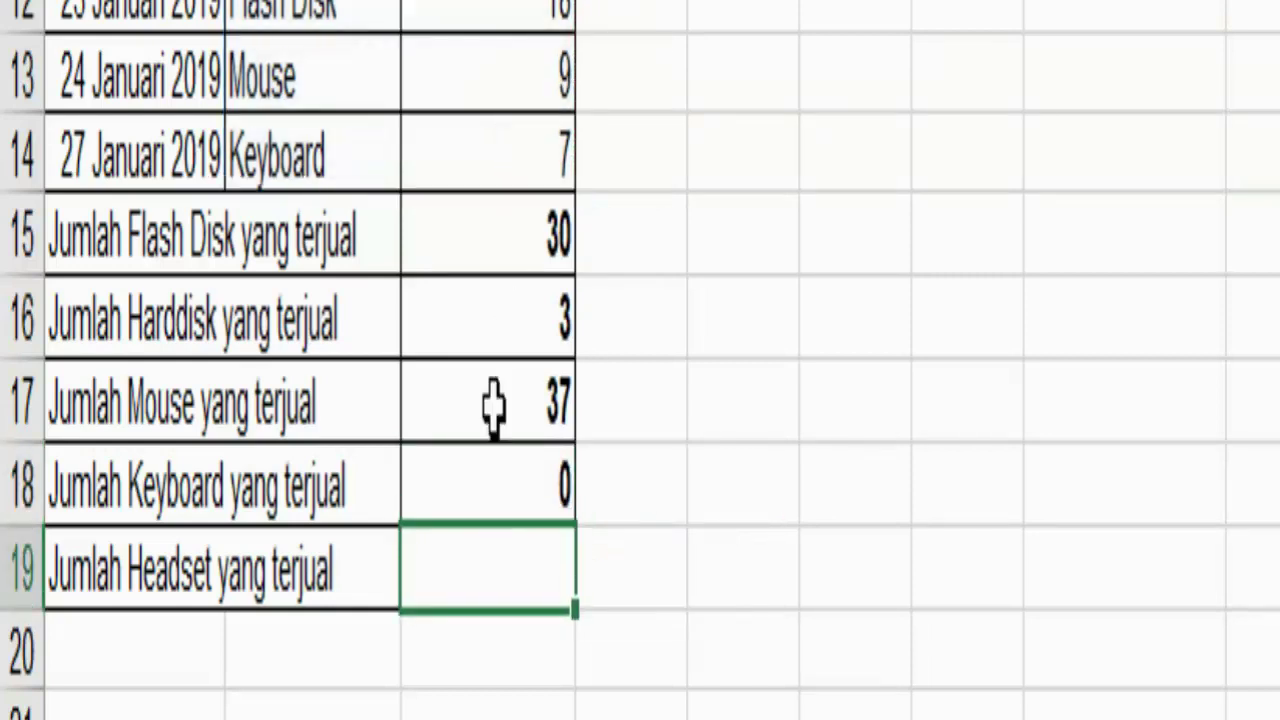
- Insert the missing 'a' so C18's criterion reads "Keyboard", making the total 17
{"action": "left_click", "coordinate": [487, 490]}
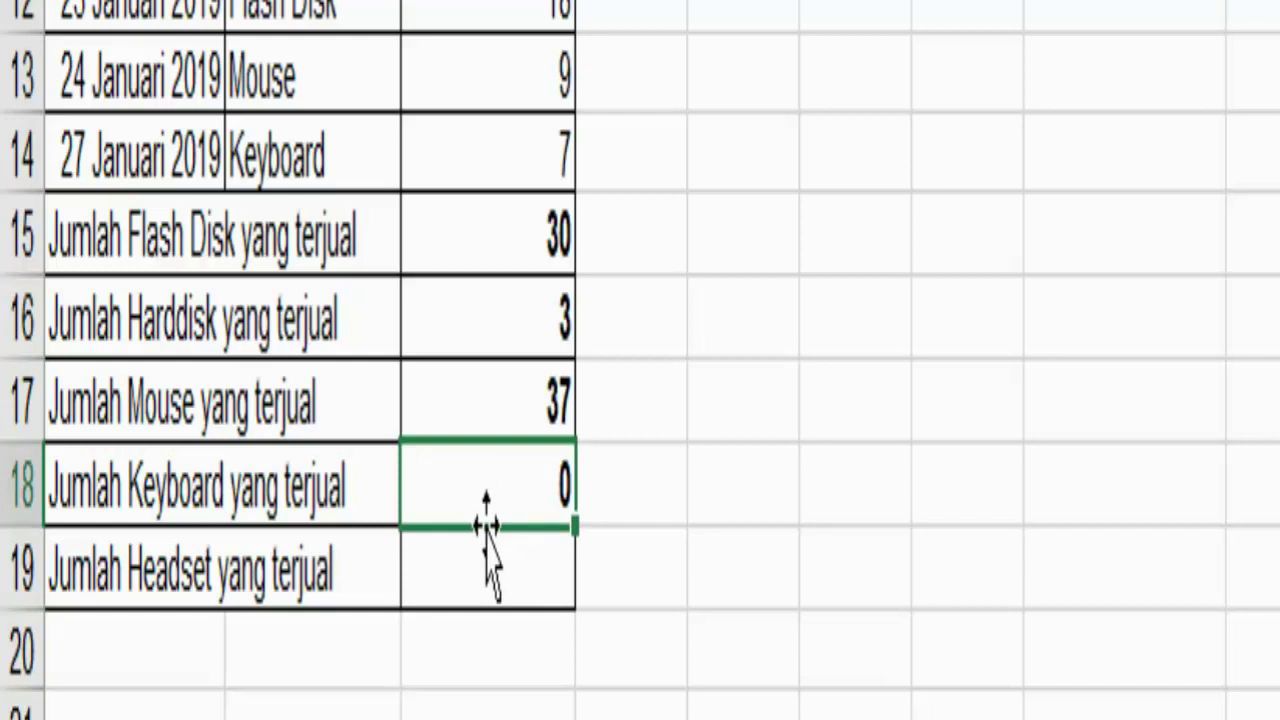
{"action": "key", "text": "F2"}
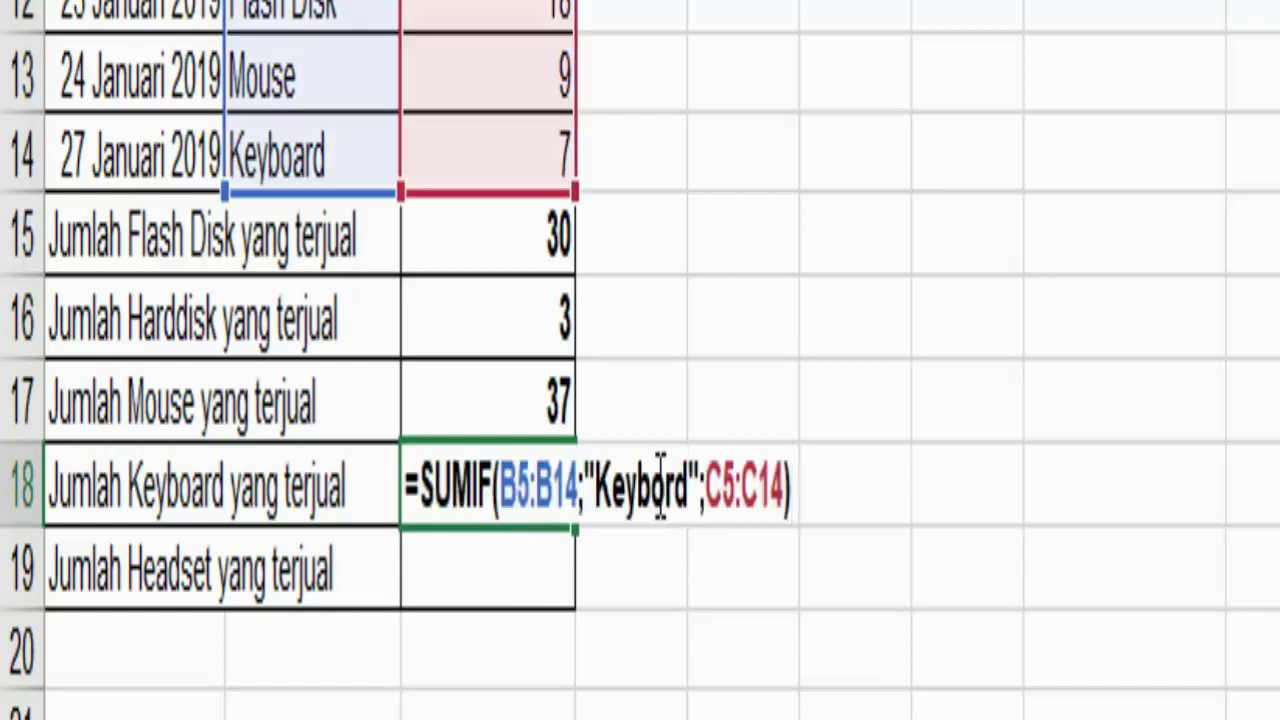
{"action": "left_click", "coordinate": [660, 487]}
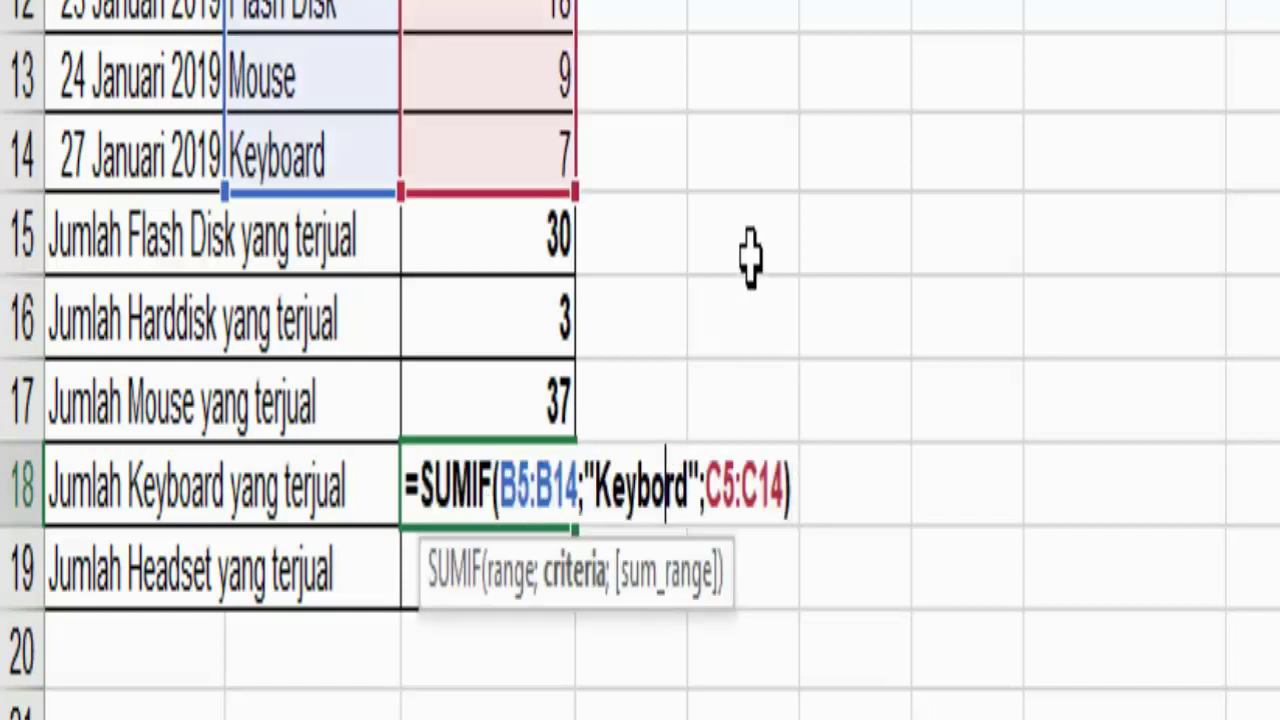
{"action": "type", "text": "a"}
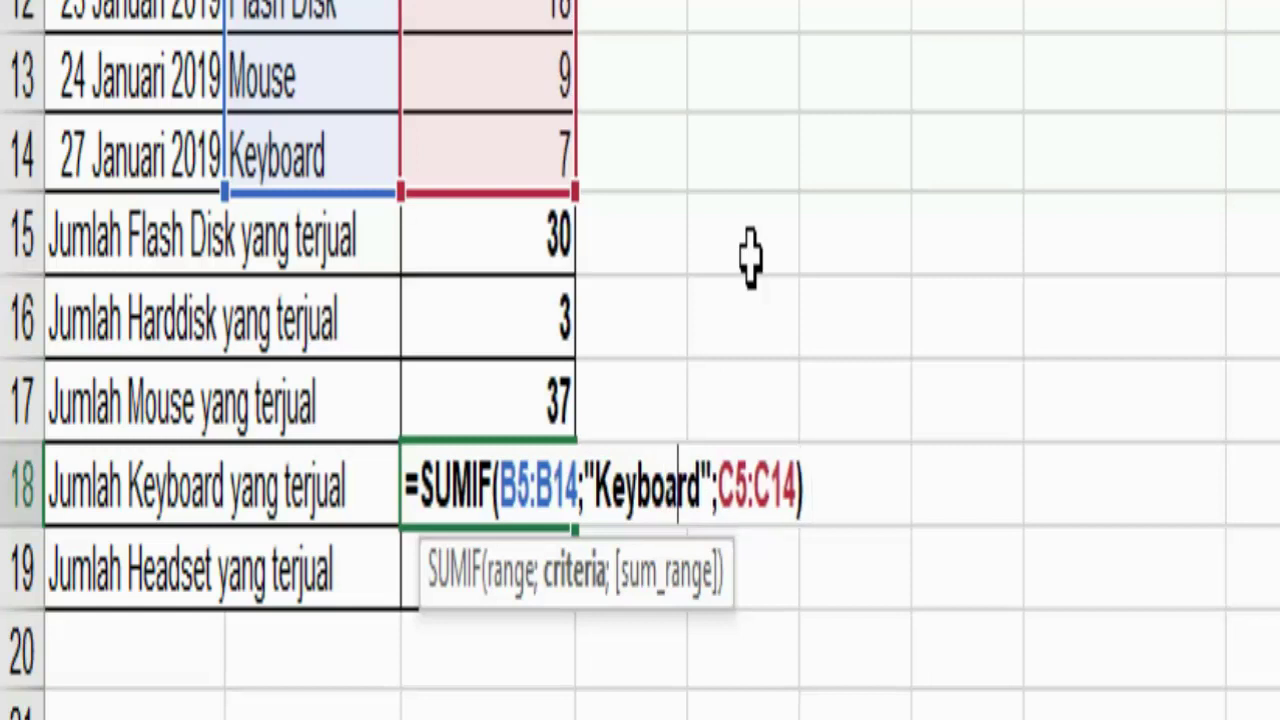
{"action": "key", "text": "Return"}
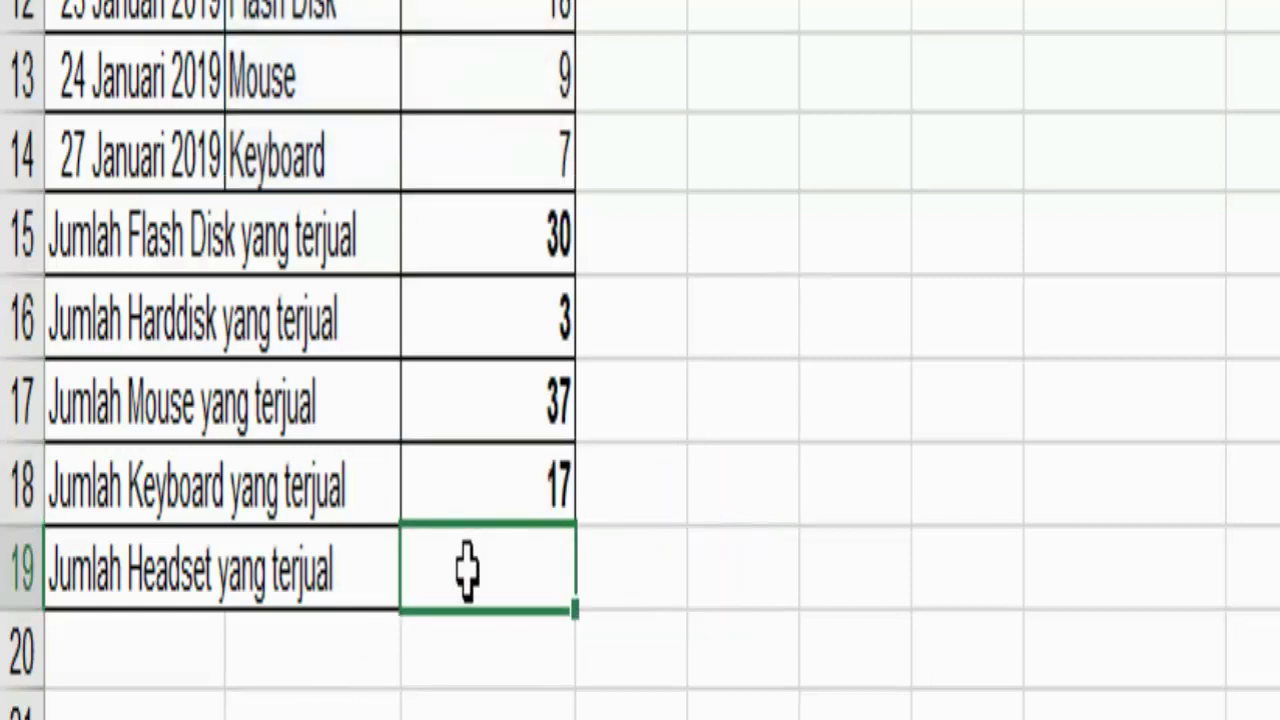